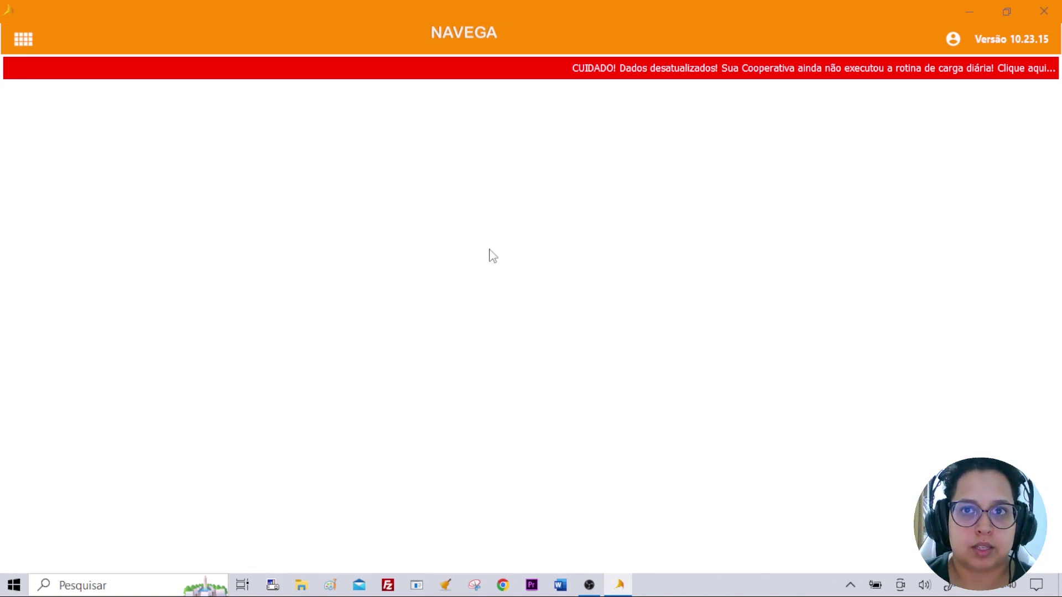
Step: Open the Manutenção Planejamento screen from the Gestão planning area
left_click(23, 40)
left_click(44, 108)
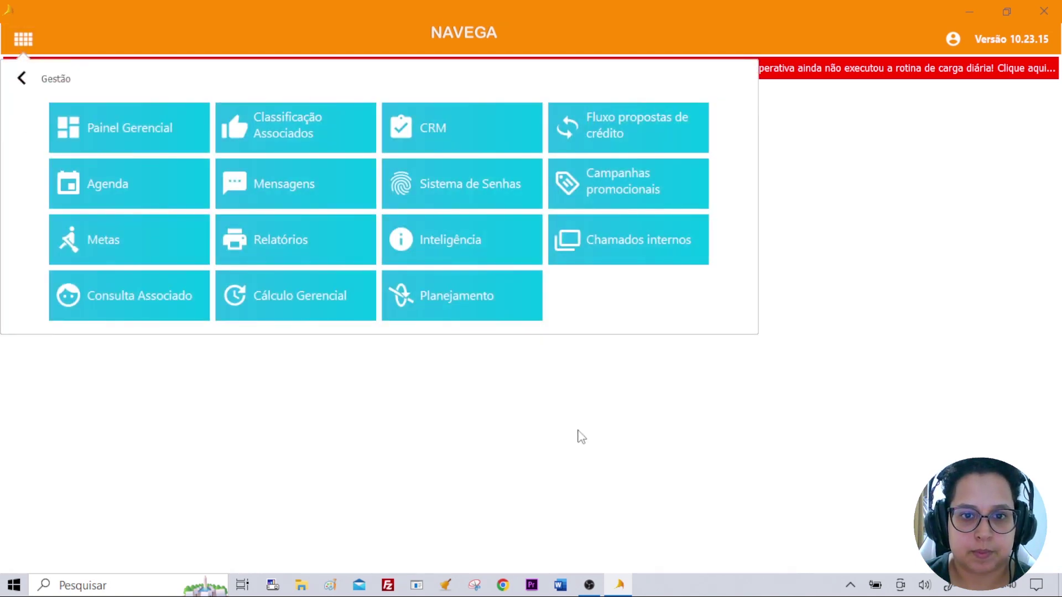
left_click(476, 308)
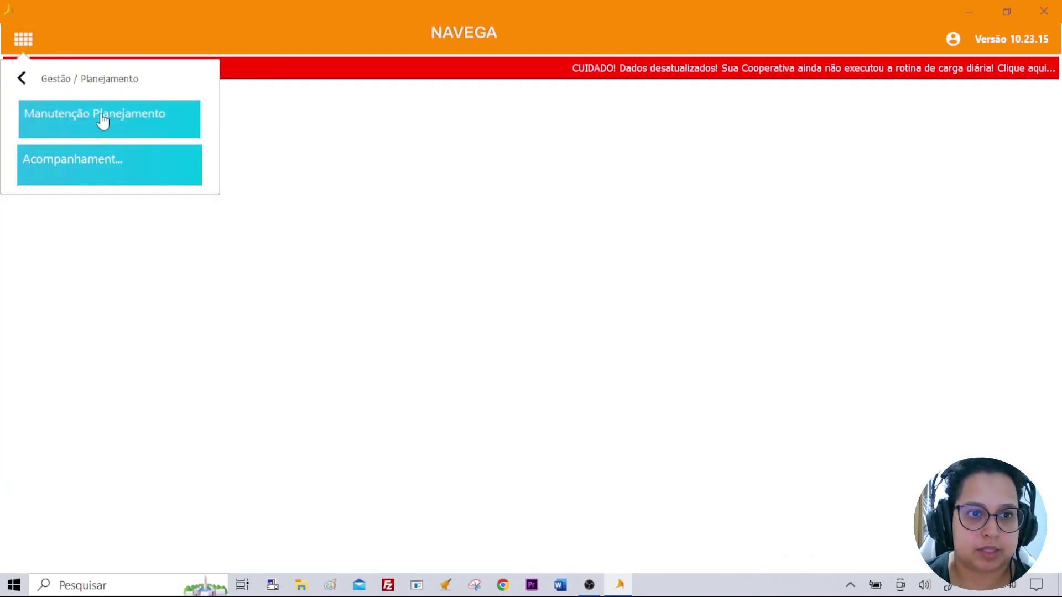
left_click(100, 117)
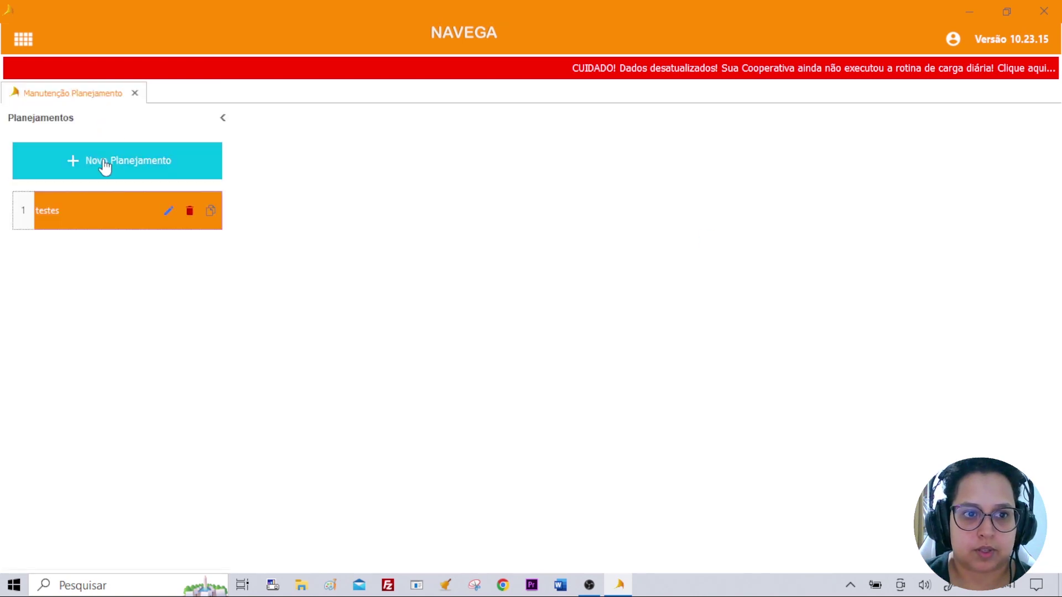
Step: Create and start a planning named Teste planejamento with reference month fev/2022 and period jan/2024 to dez/2024
left_click(105, 167)
type("Teste plan")
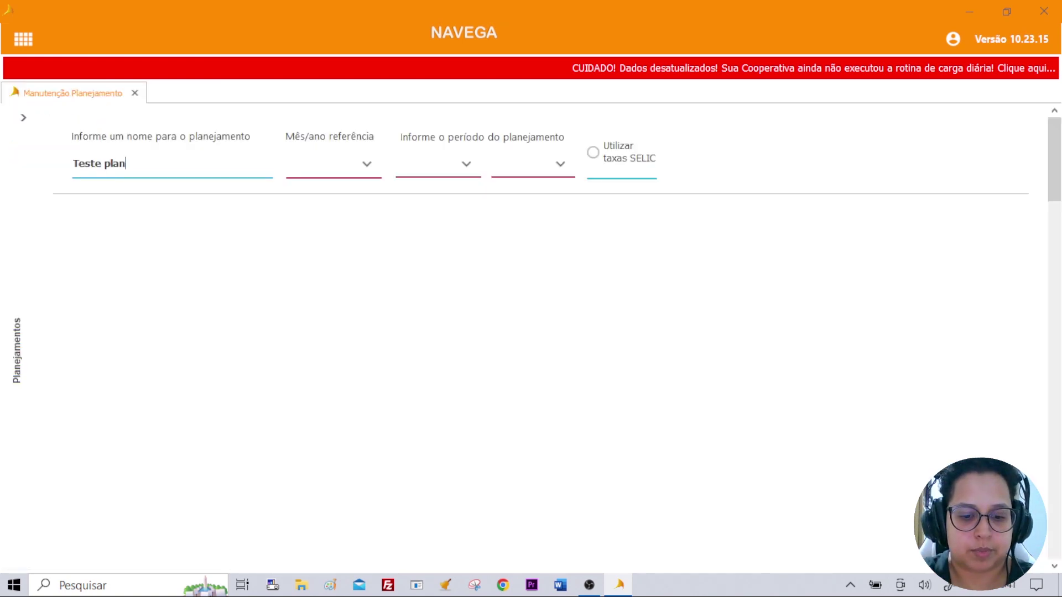
type("ejamento")
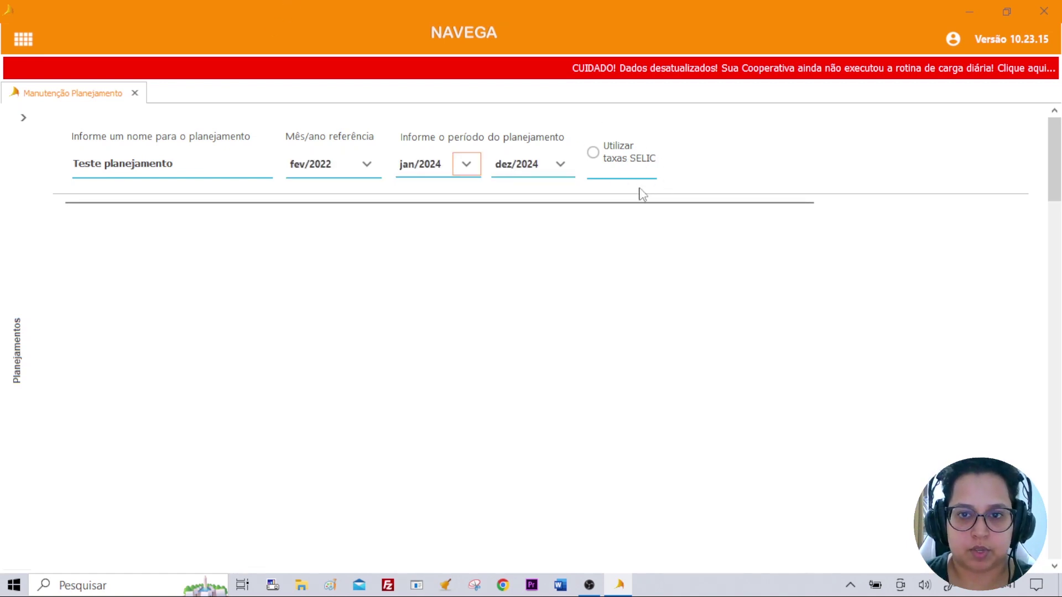
left_click_drag(639, 206, 879, 204)
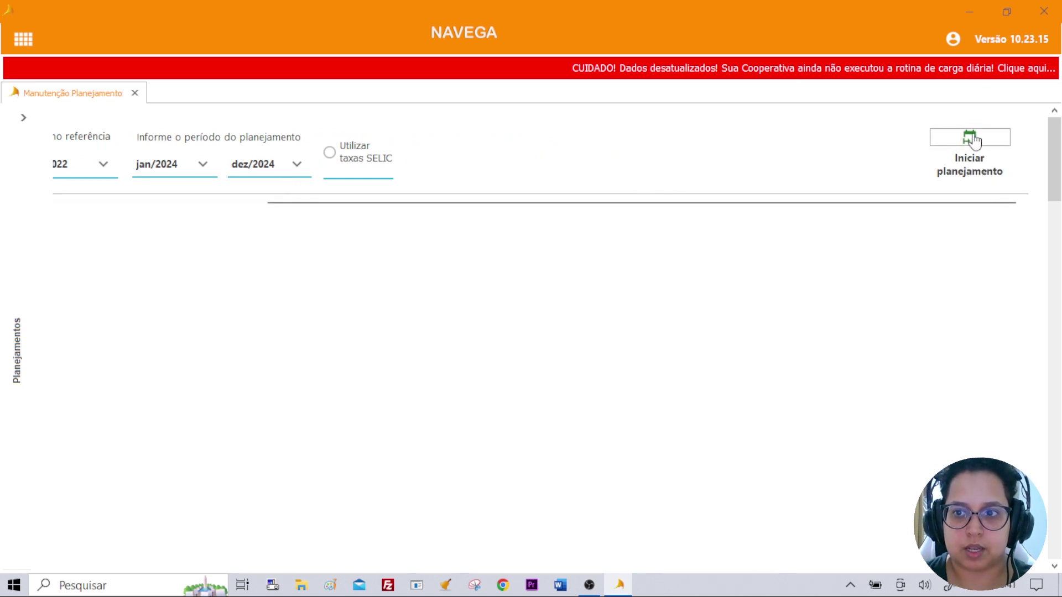
left_click(958, 165)
Step: Set the yearly growth rate of LCA to 20% in the consolidated resource origins table
left_click(375, 463)
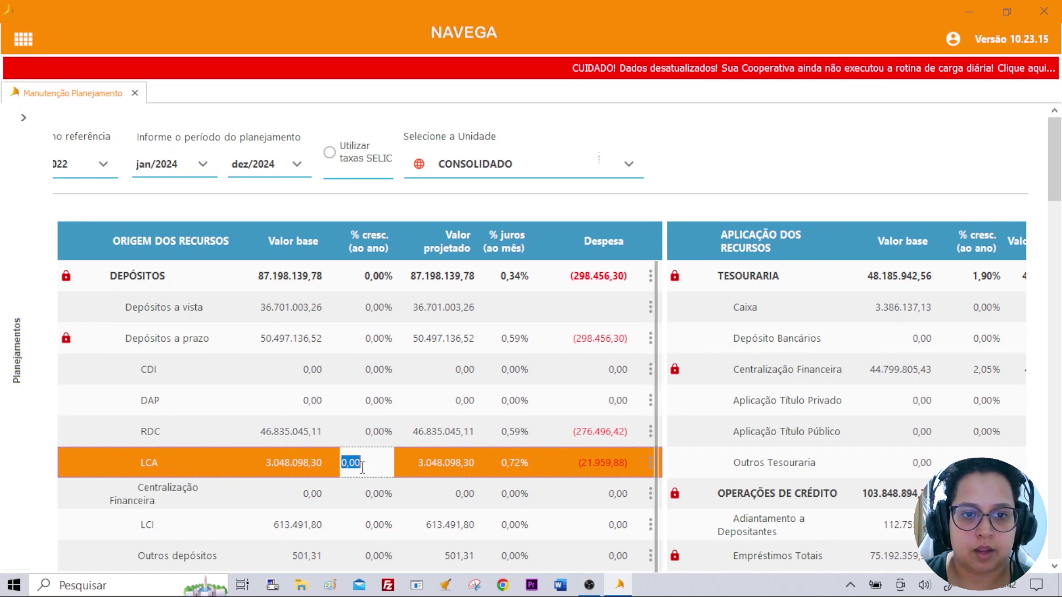
type("2")
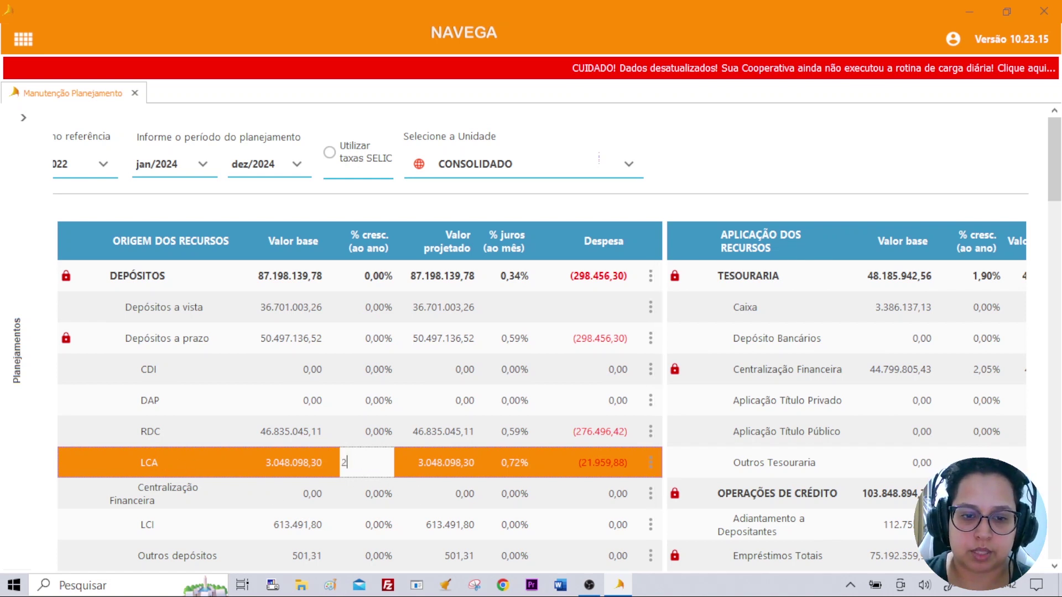
type("0")
key("Return")
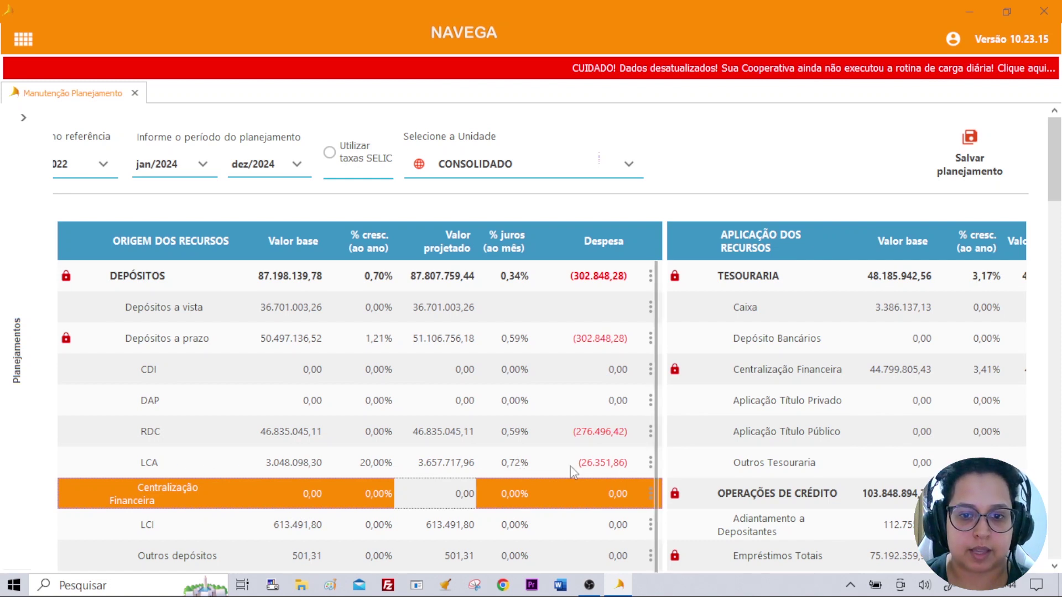
Step: Open the consolidated calculation history of LCA and review its monthly projected values and interest rates
left_click(651, 462)
left_click(635, 318)
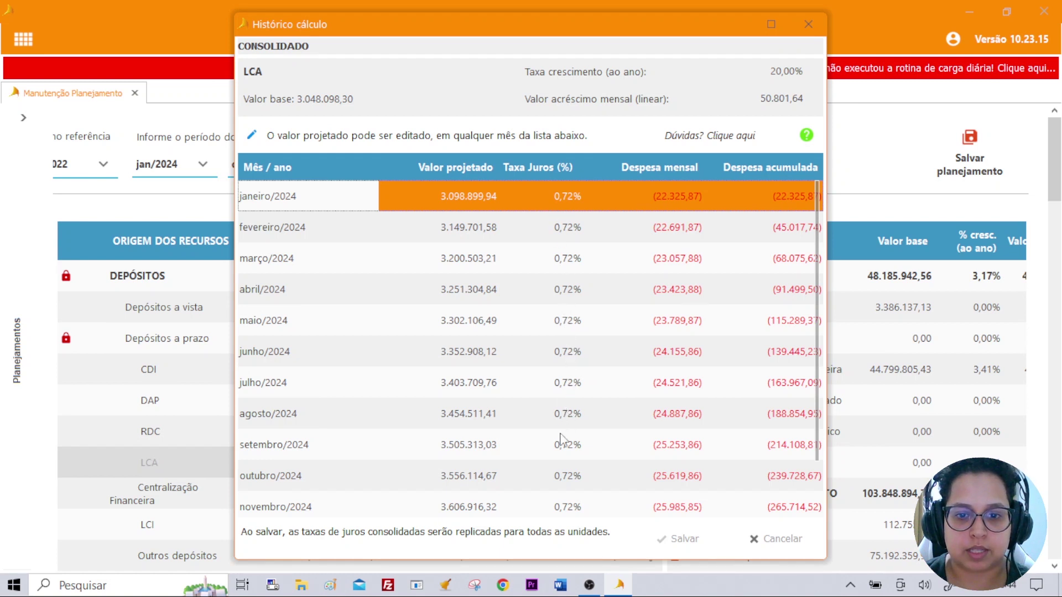
scroll(445, 365, "down", 1)
scroll(409, 367, "up", 1)
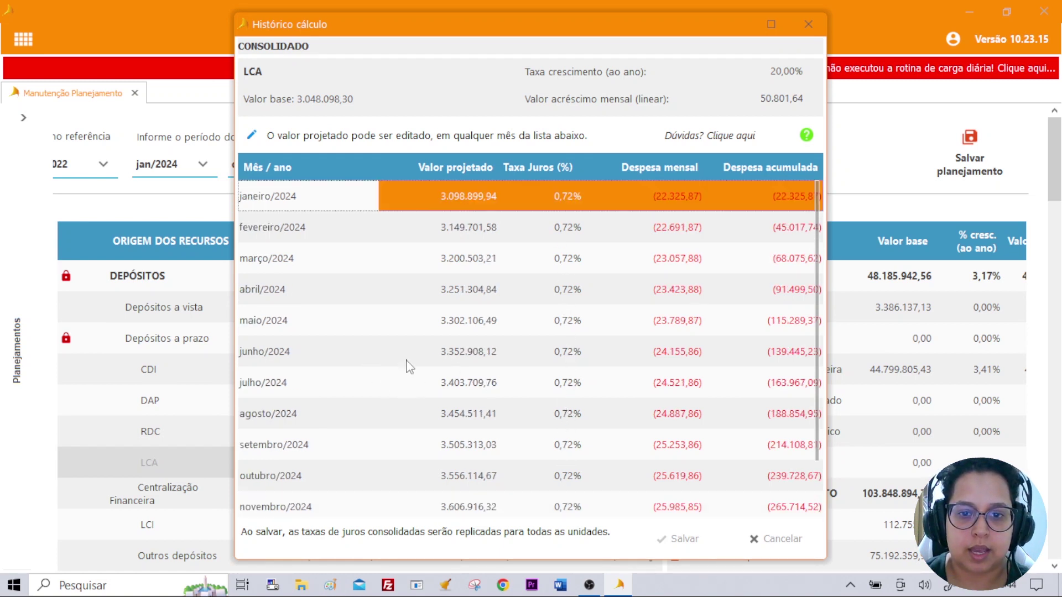
left_click_drag(340, 37, 343, 43)
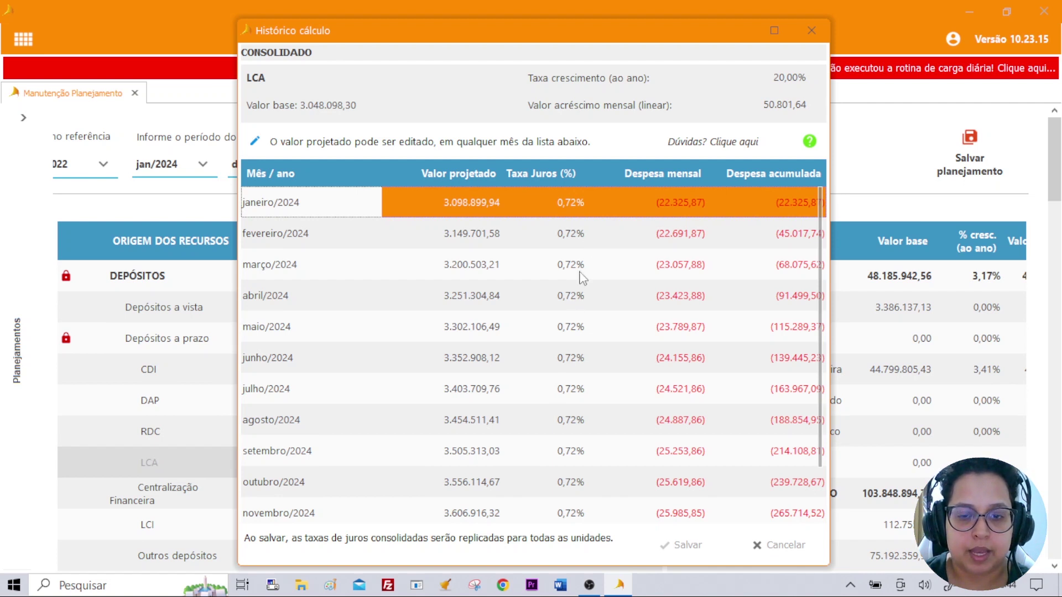
Step: Set LCA's consolidated monthly interest rate to 1,00% from agosto/2024 through dezembro/2024 and save the history
left_click(572, 301)
left_click(544, 294)
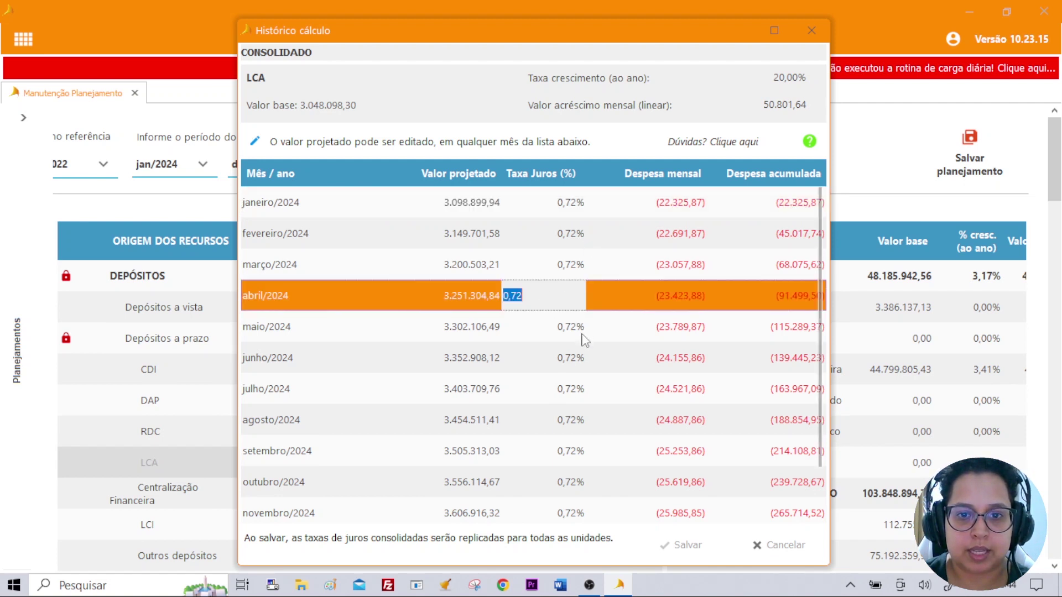
key("Down")
key("Down")
key("Down")
key("Down")
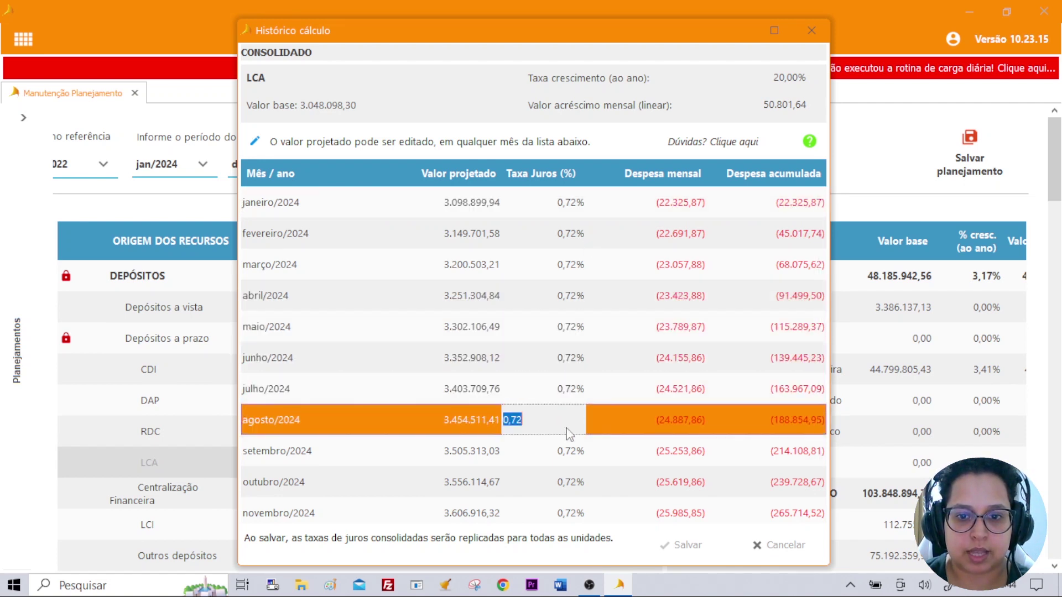
key("Down")
key("Up")
key("Up")
key("Down")
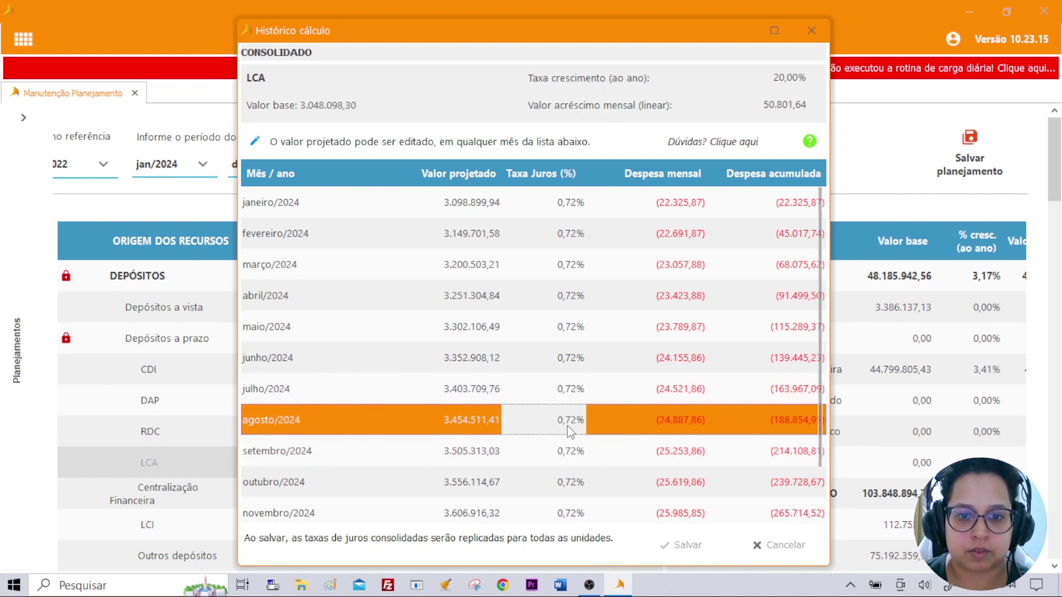
scroll(558, 442, "down", 1)
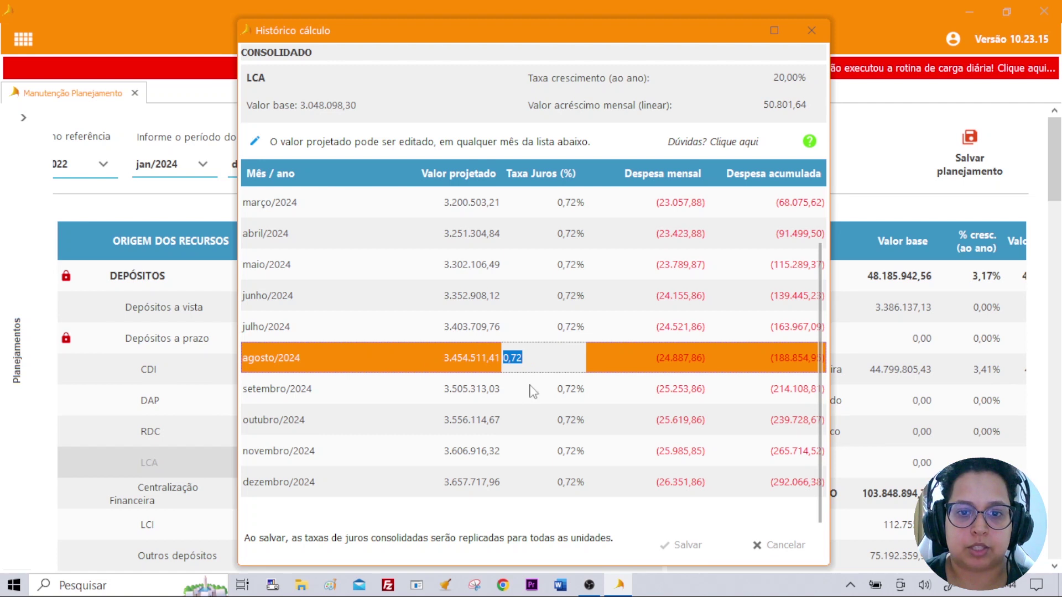
scroll(560, 240, "up", 1)
scroll(570, 270, "down", 1)
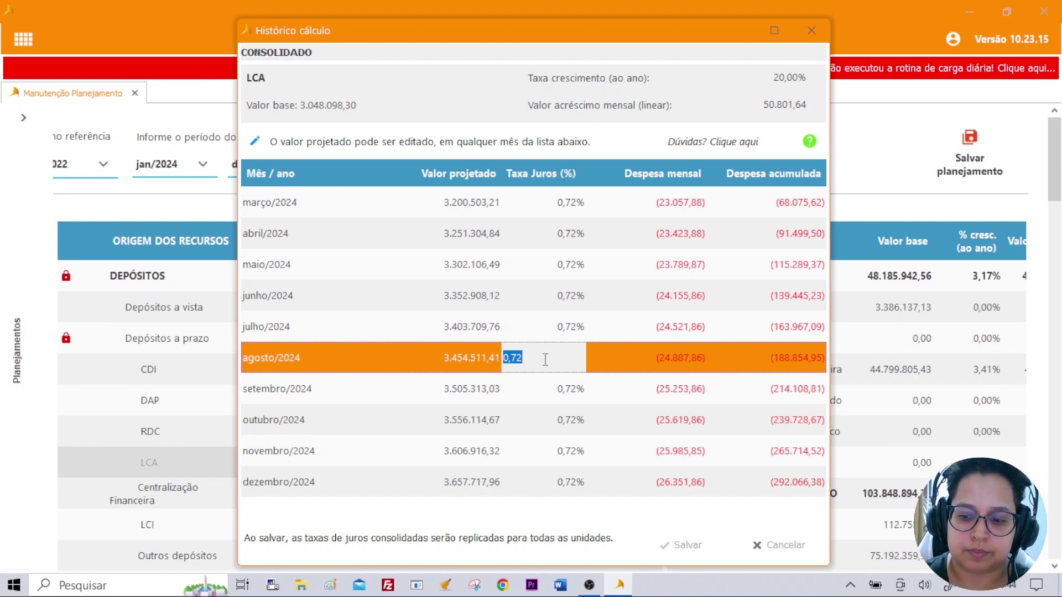
type("1")
key("Return")
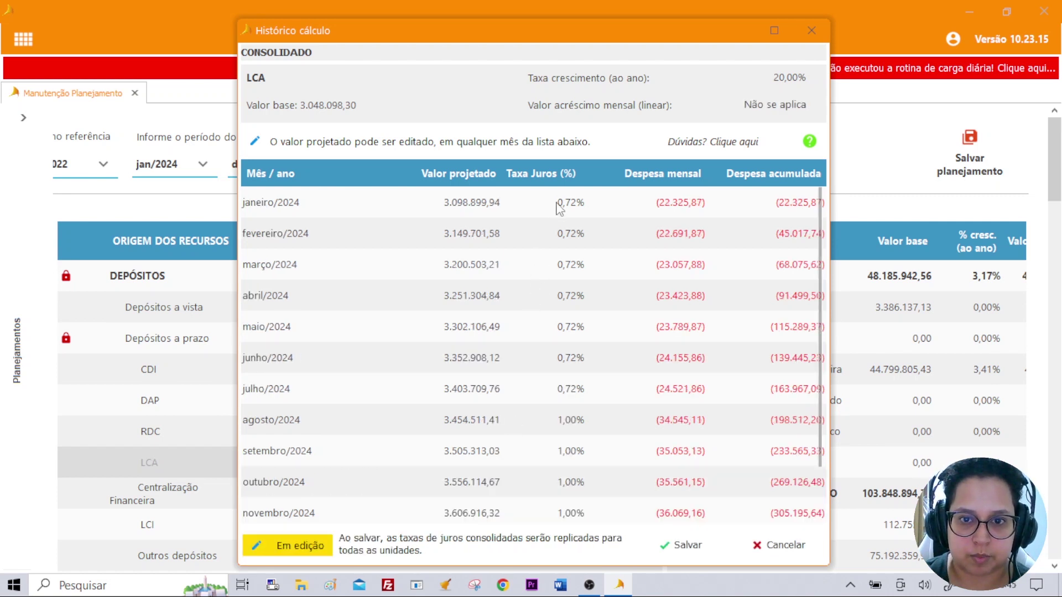
scroll(307, 237, "down", 2)
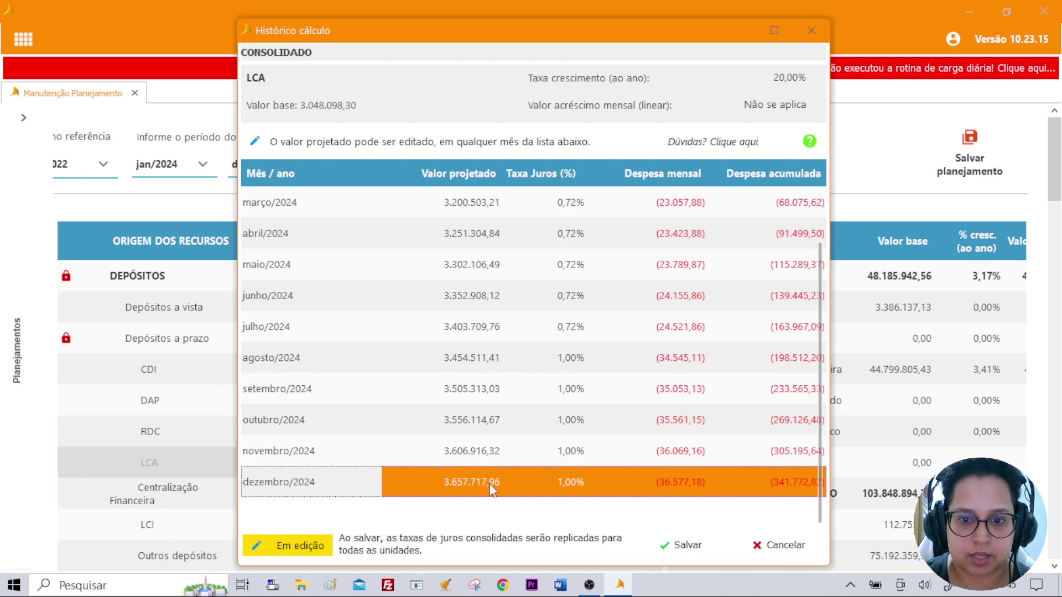
left_click(685, 546)
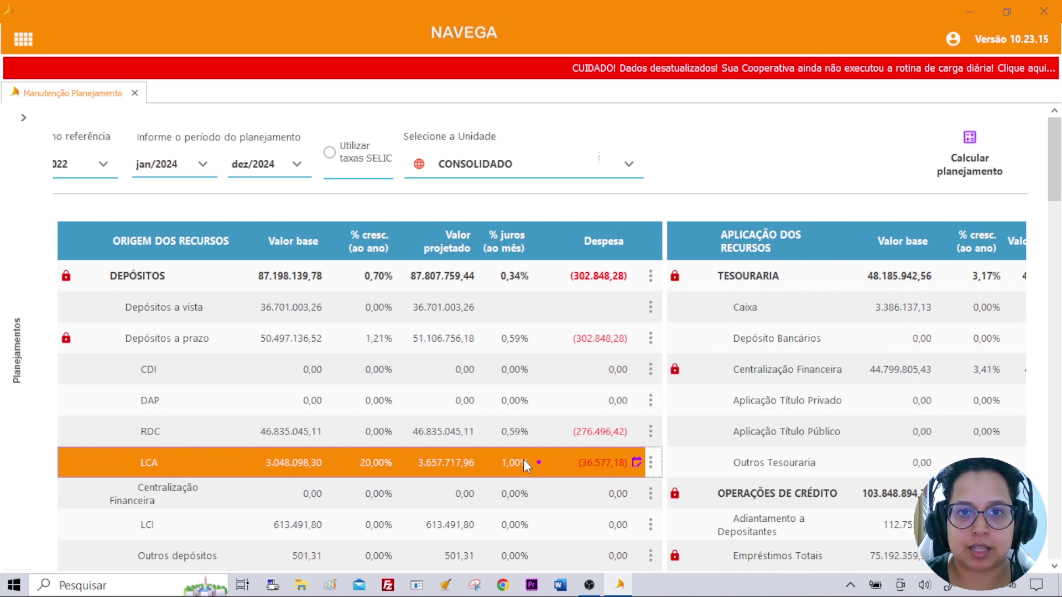
Step: Switch to unit PA 0, examine LCA's monthly interest rates in its calculation history, and close it
left_click(510, 175)
left_click(441, 248)
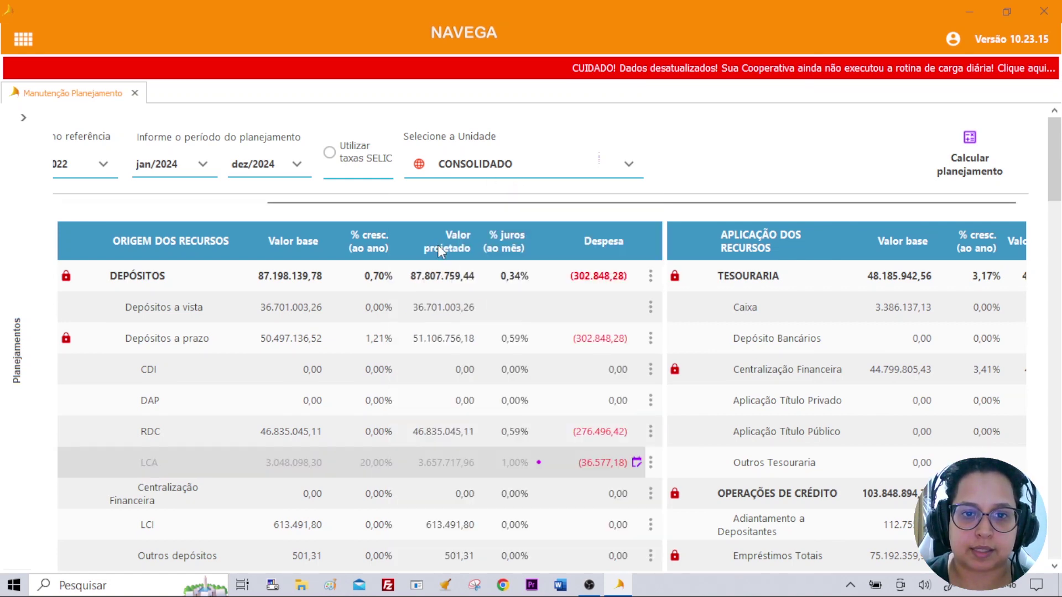
left_click(651, 462)
left_click(641, 374)
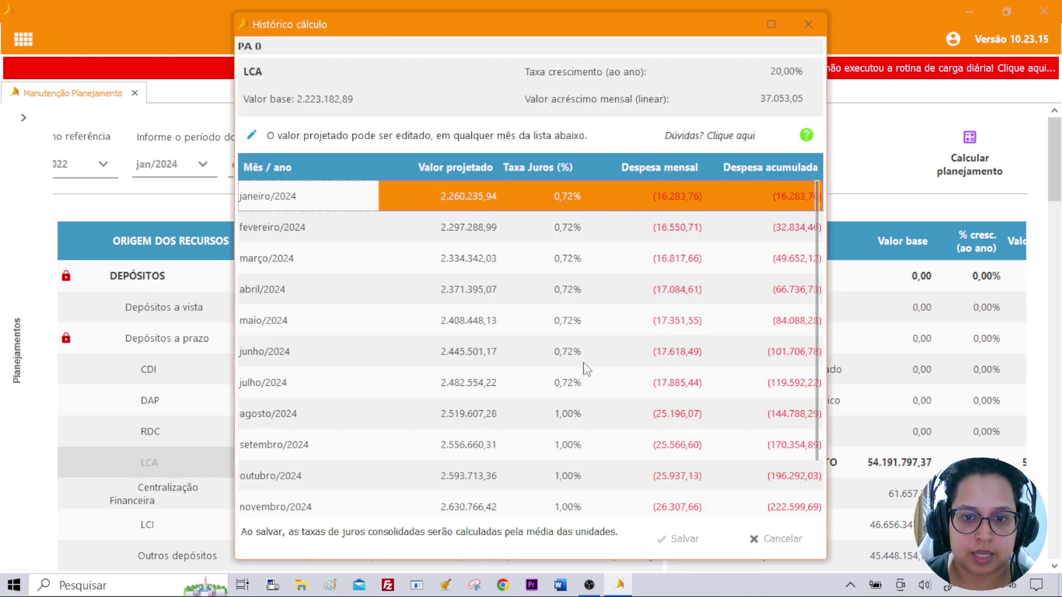
scroll(578, 399, "down", 1)
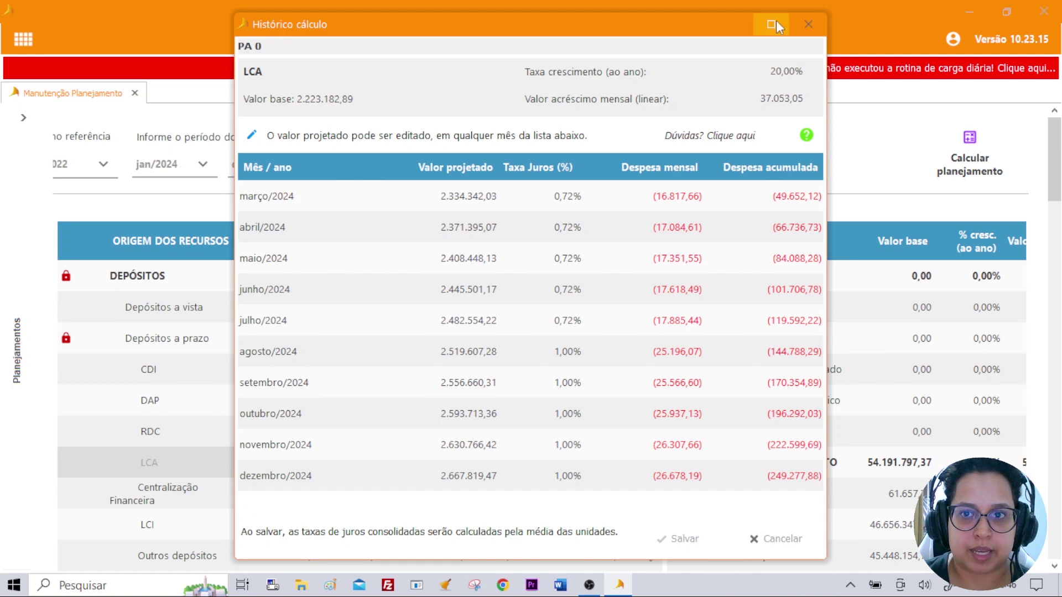
left_click(808, 24)
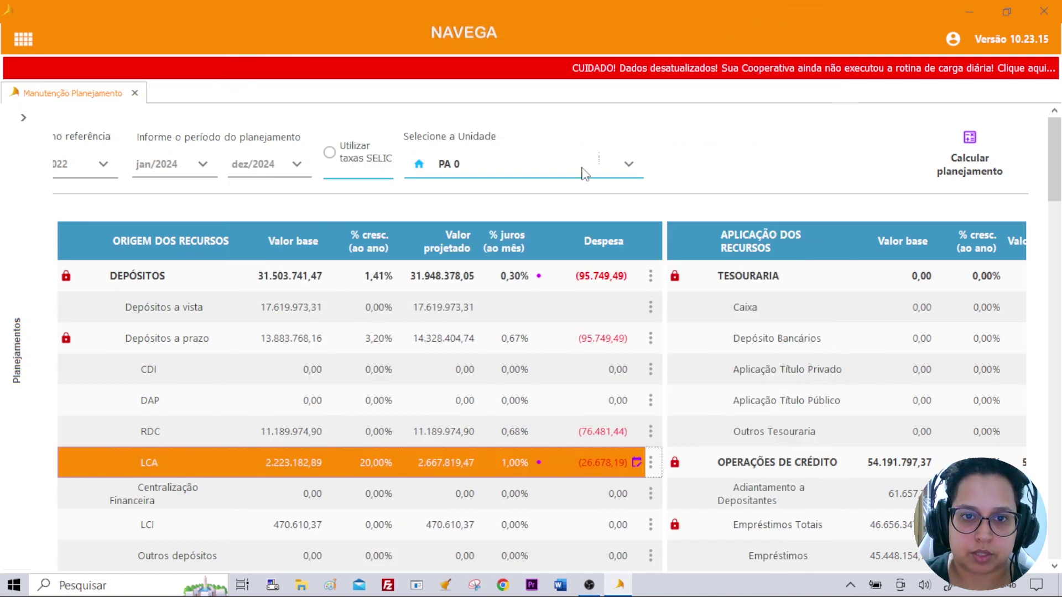
Step: Switch to unit PA 1 and review LCA's monthly interest rates in its calculation history
left_click(628, 165)
left_click(440, 268)
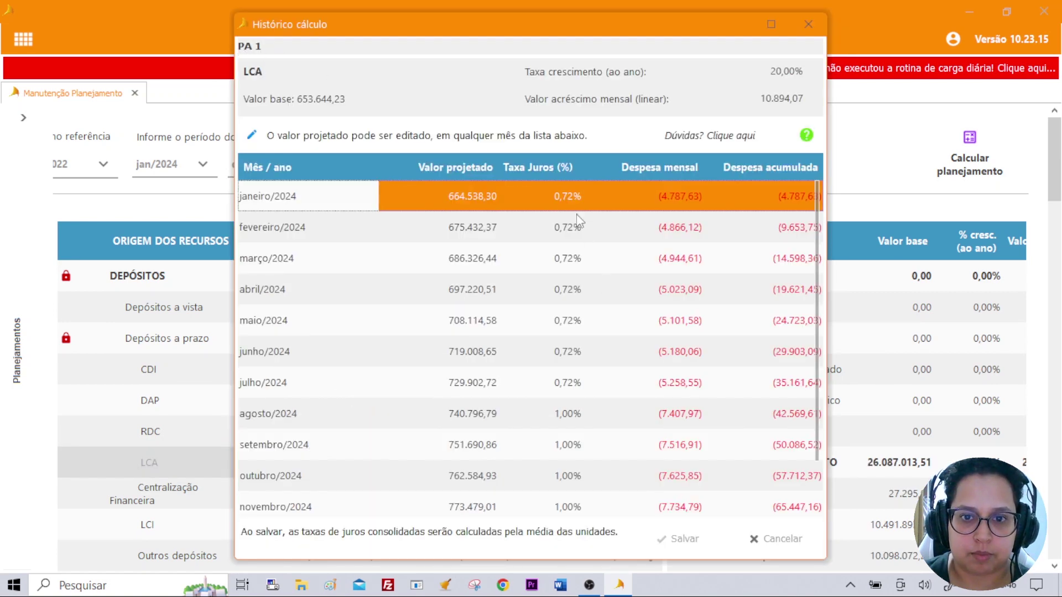
scroll(463, 428, "down", 2)
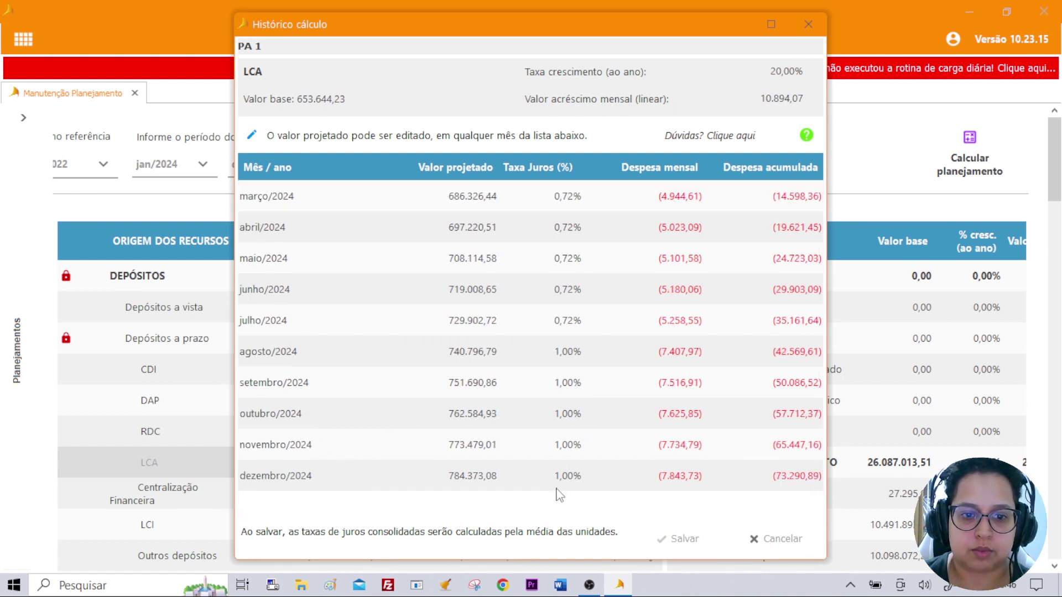
Step: Set LCA's agosto/2024 interest rate for PA 1 to 10,00%, save the history, and recalculate the planning
left_click(579, 347)
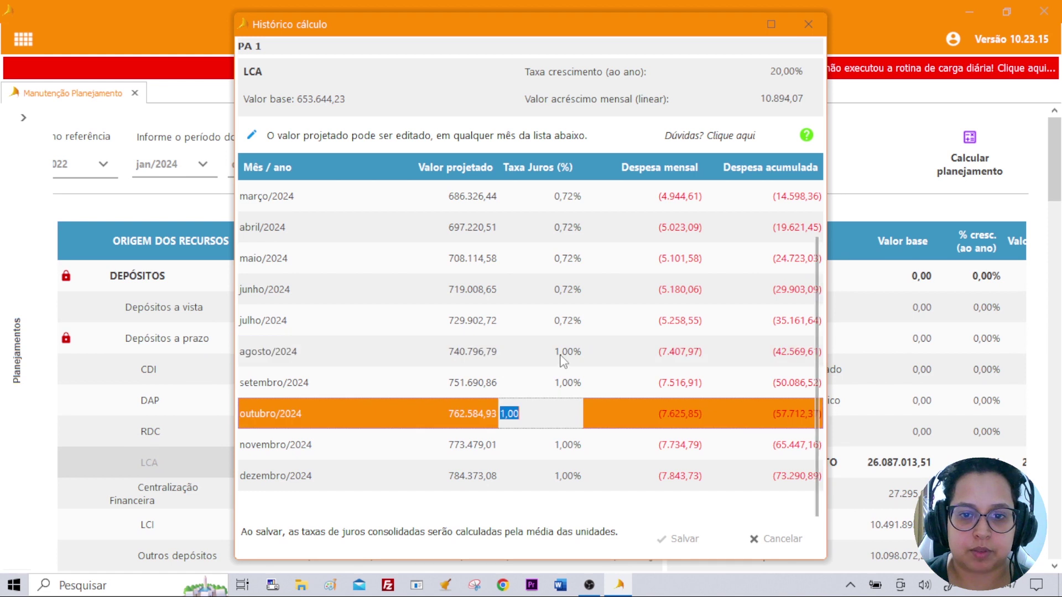
type("10")
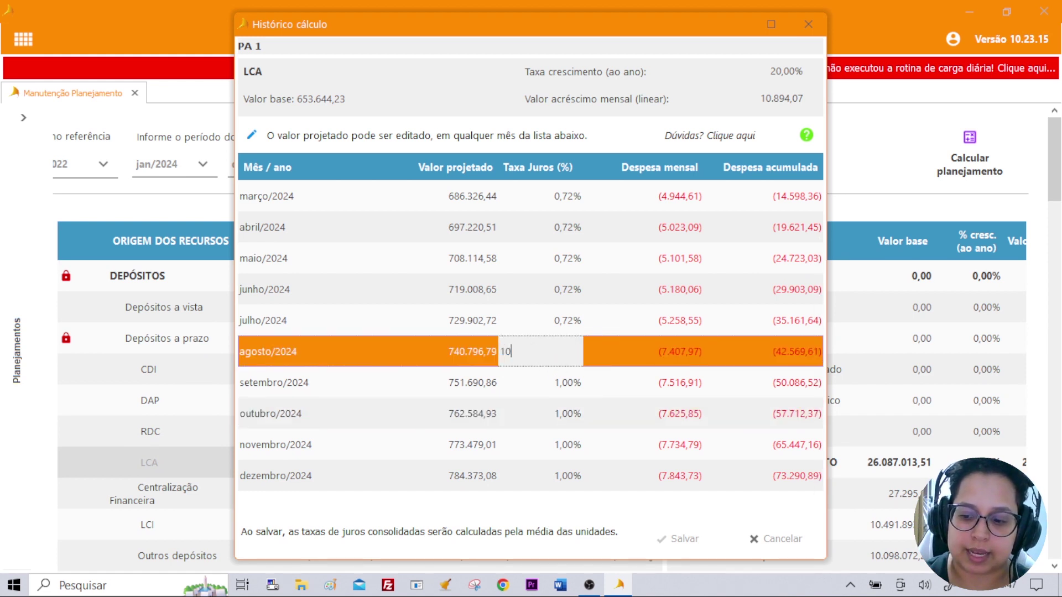
key("Return")
left_click(533, 357)
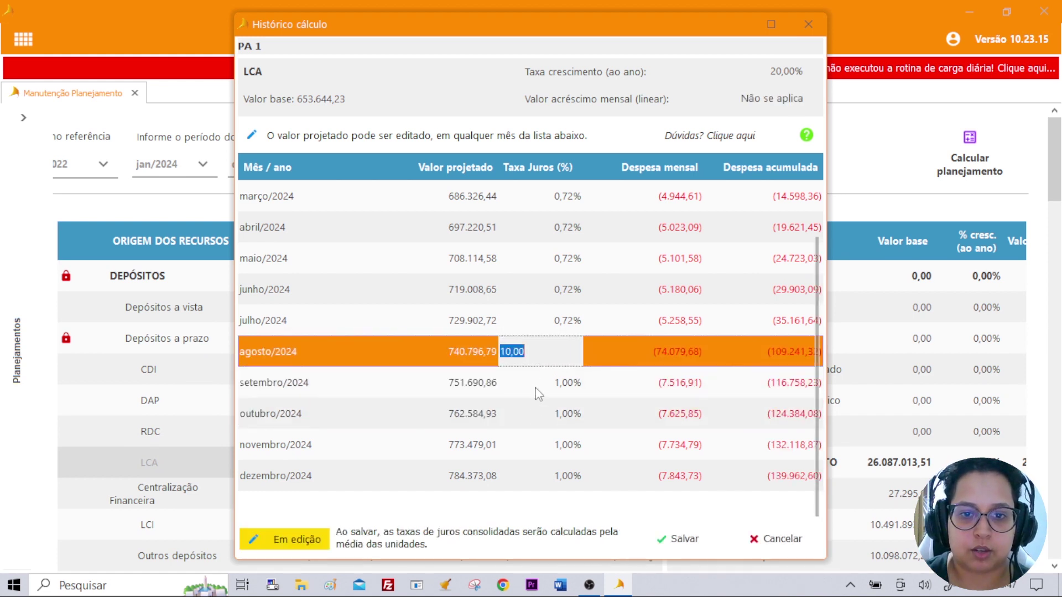
left_click(539, 387)
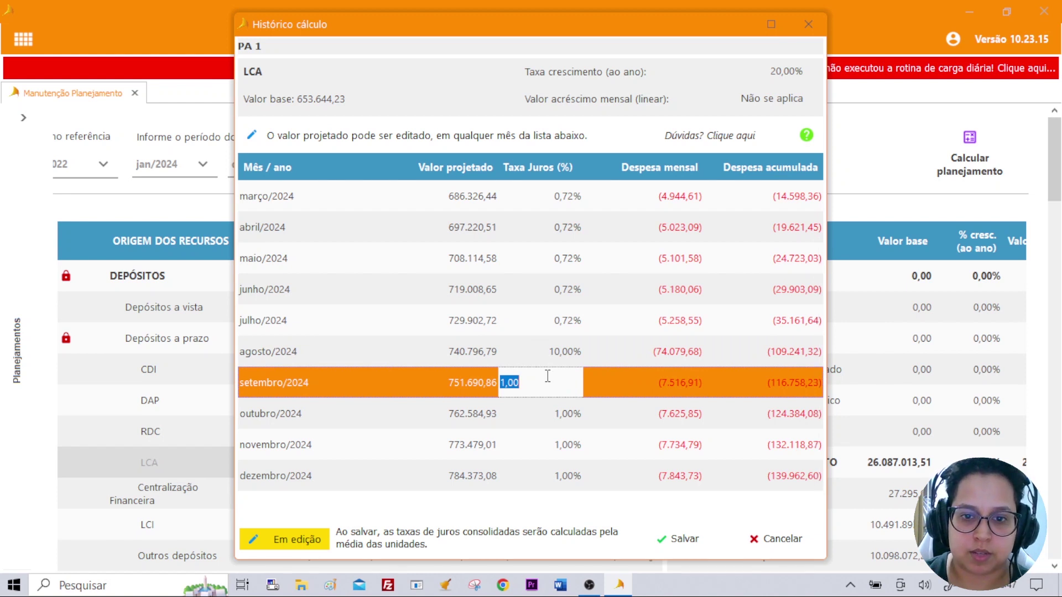
left_click(551, 445)
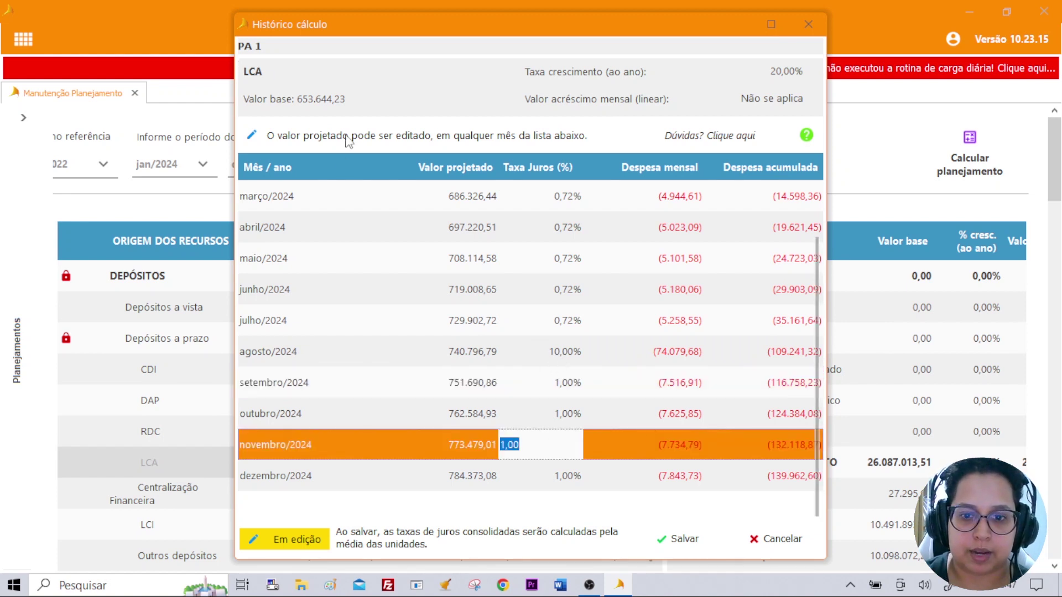
left_click(679, 535)
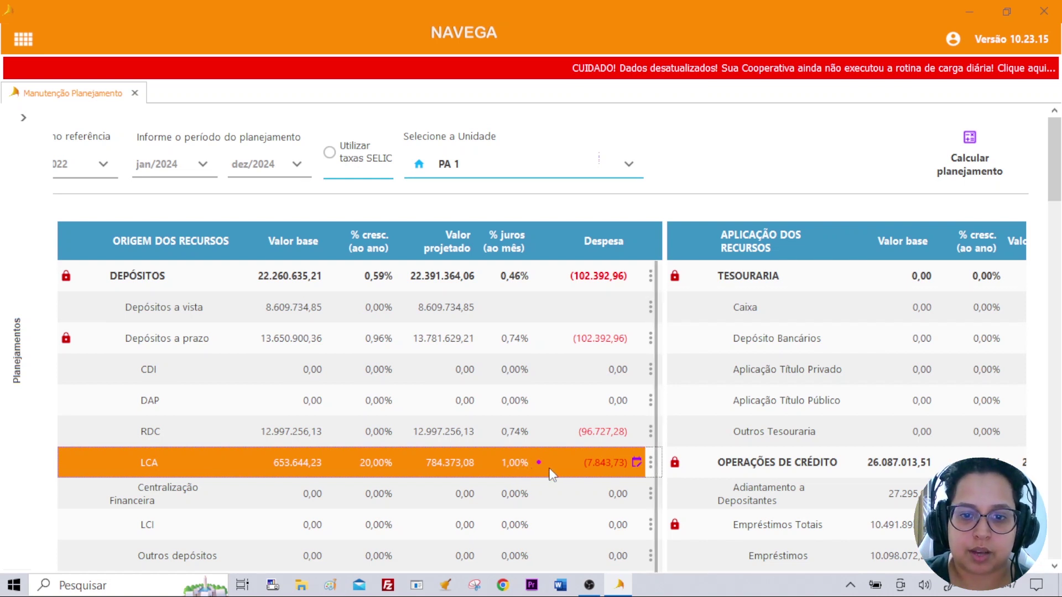
left_click(959, 172)
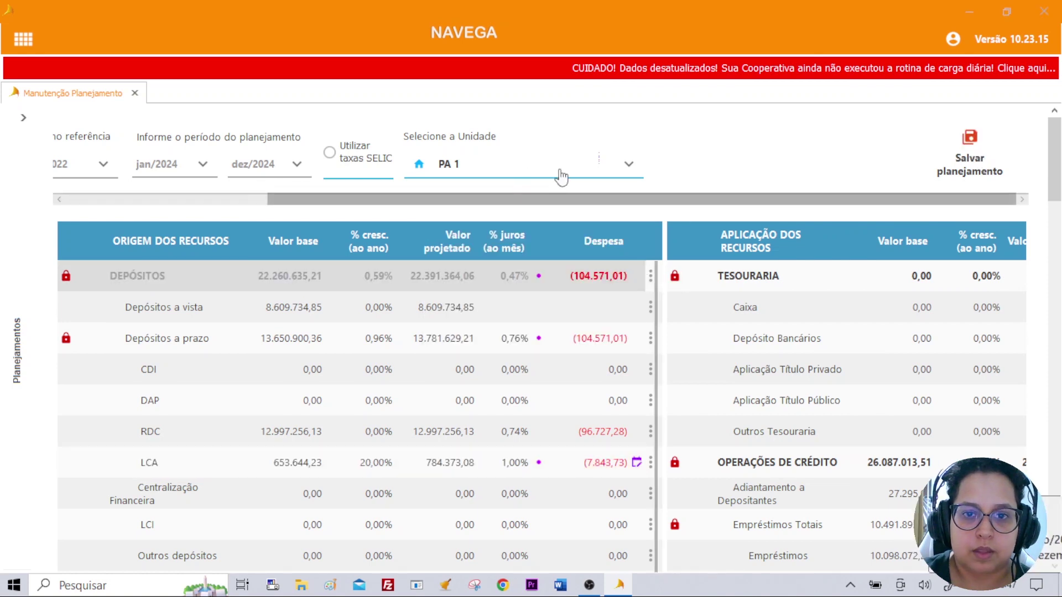
Step: Switch back to the CONSOLIDADO unit and open LCA's calculation history to examine the monthly interest rates
left_click(629, 163)
left_click(467, 216)
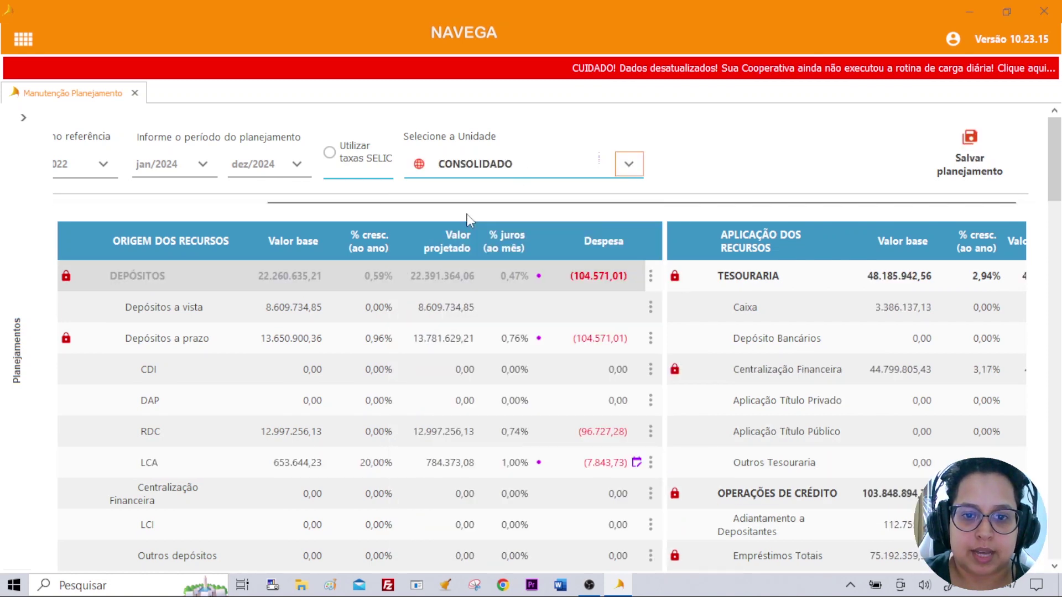
left_click(651, 462)
left_click(628, 376)
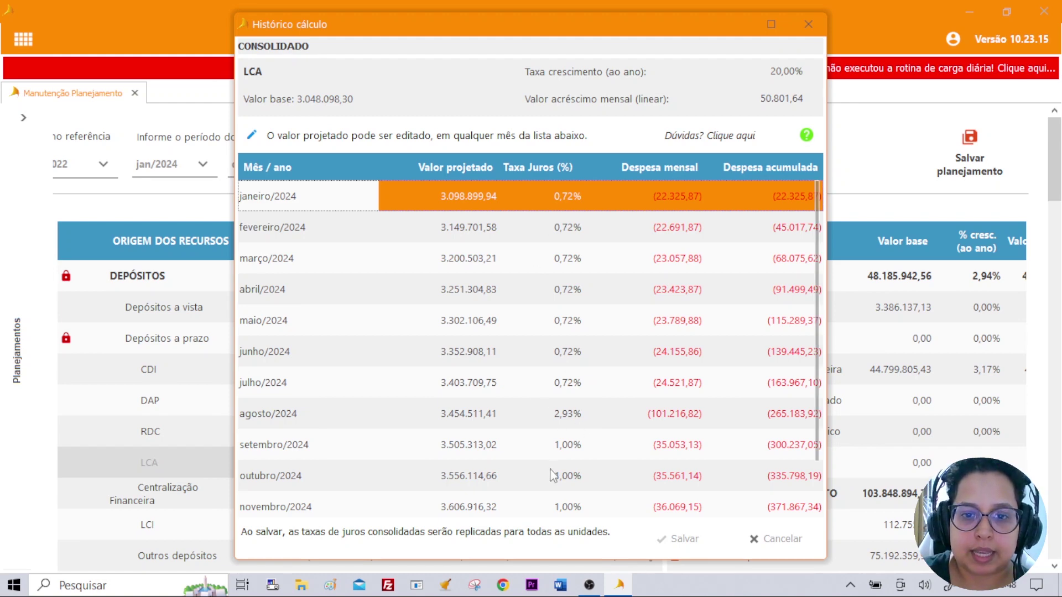
Step: Switch from the consolidated history to unit PA 0, compare LCA's monthly interest rates in its calculation history, and close it
left_click(808, 24)
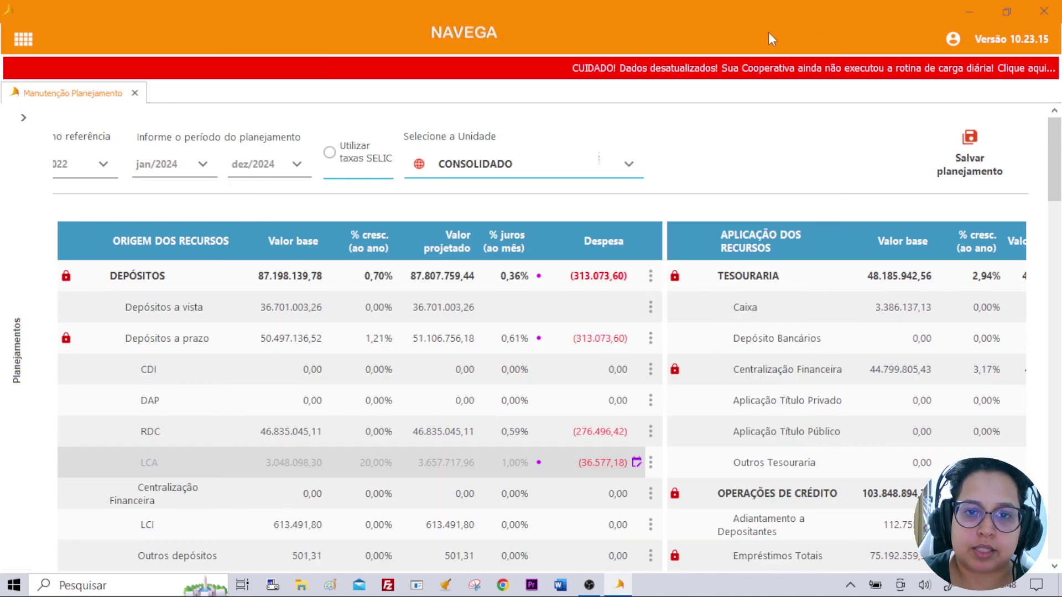
left_click(512, 169)
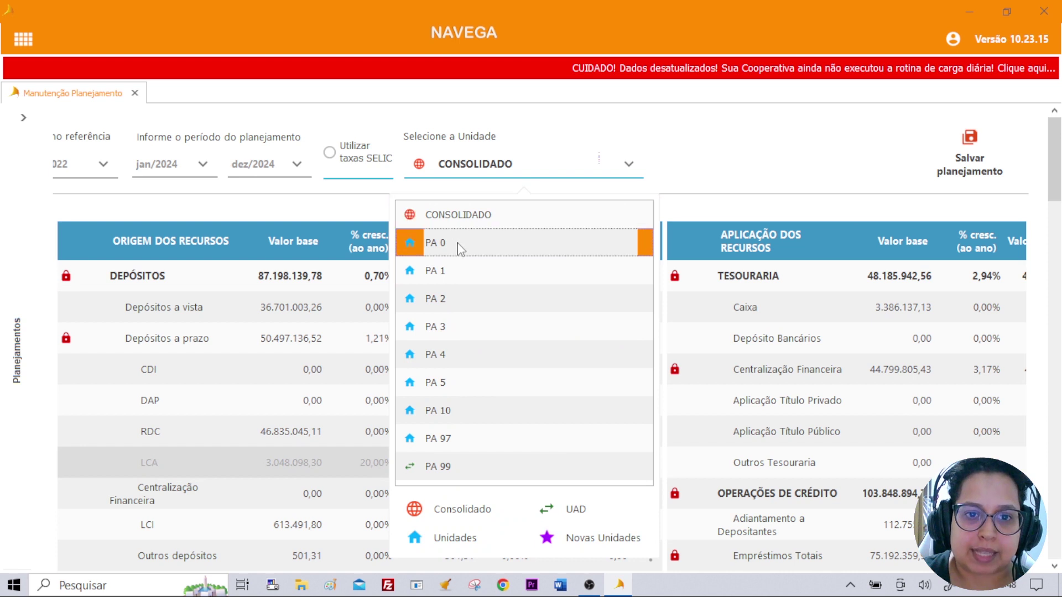
left_click(458, 246)
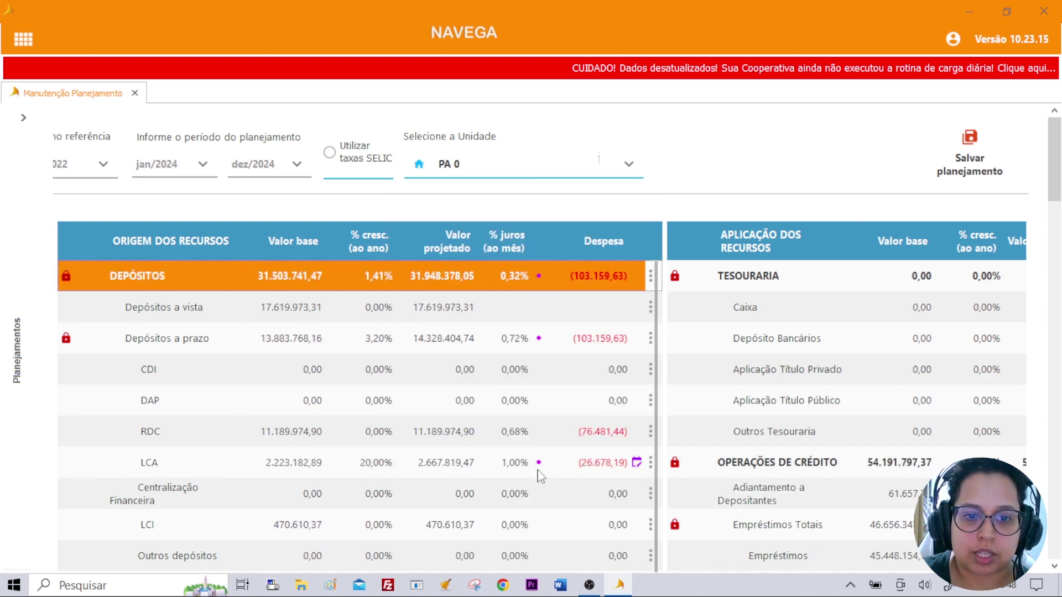
left_click(653, 463)
left_click(641, 378)
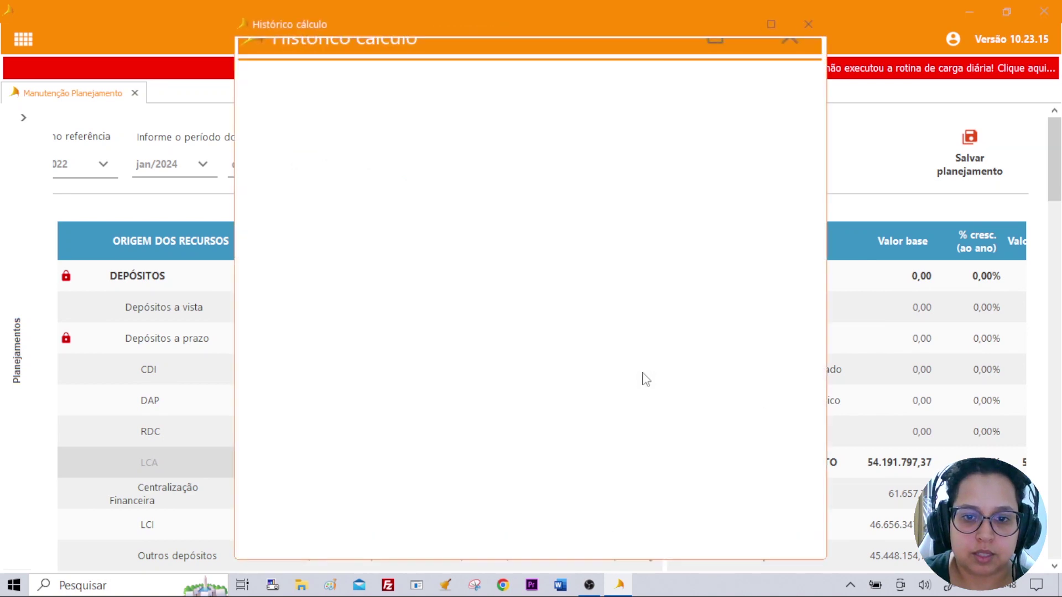
scroll(587, 391, "down", 2)
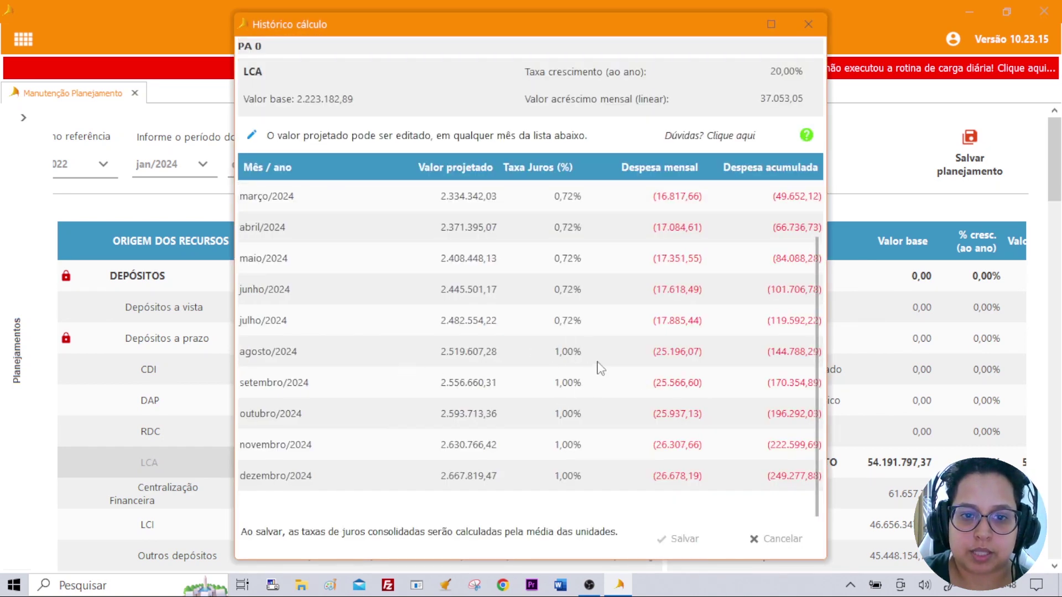
scroll(564, 440, "up", 2)
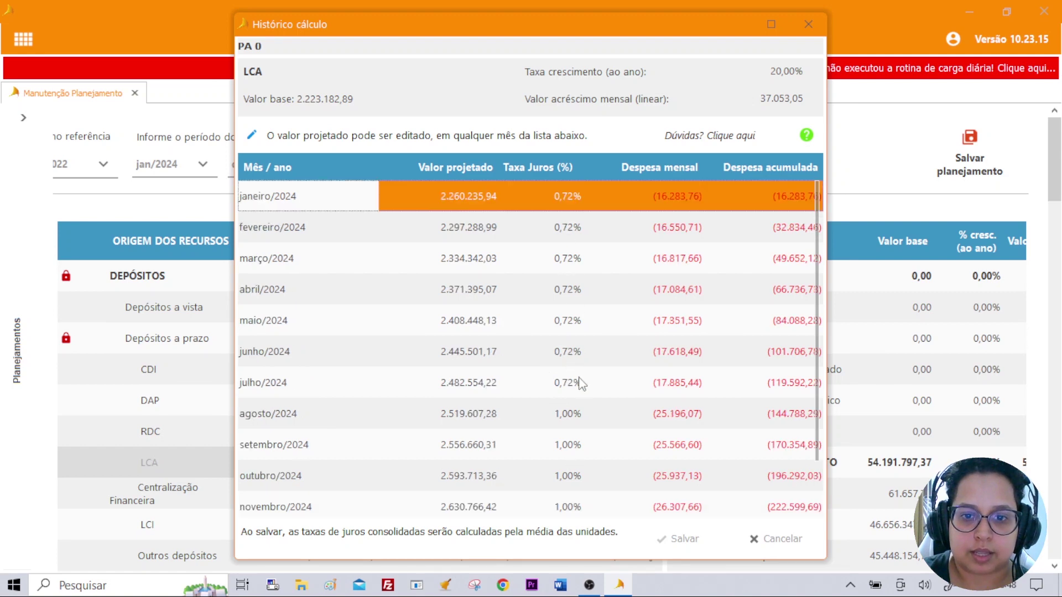
scroll(580, 383, "down", 2)
left_click(808, 24)
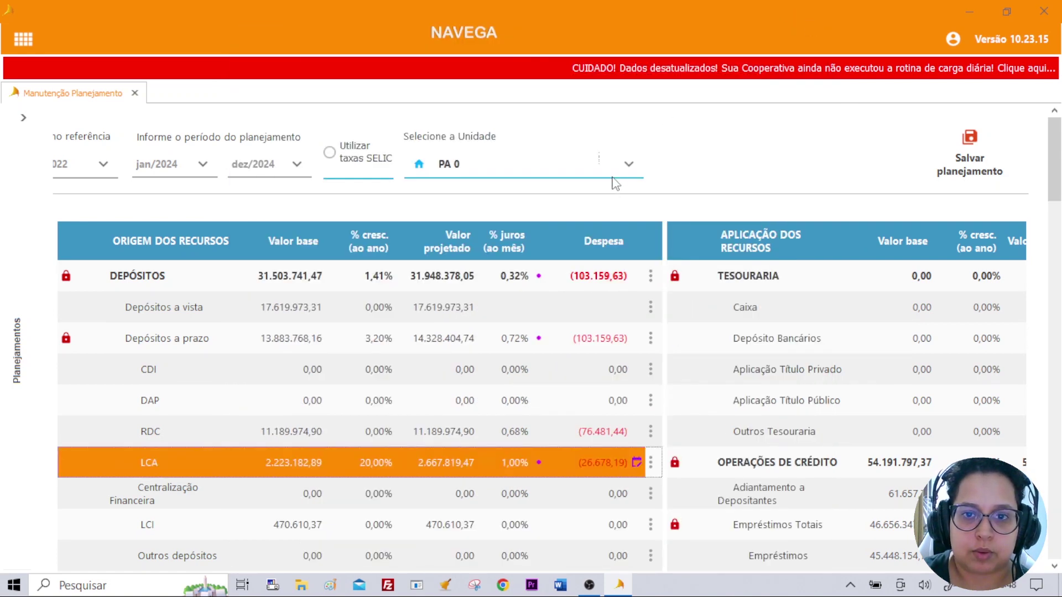
Step: Switch to unit PA 1, check LCA's monthly interest rates in its calculation history, and close it
left_click(629, 164)
left_click(452, 272)
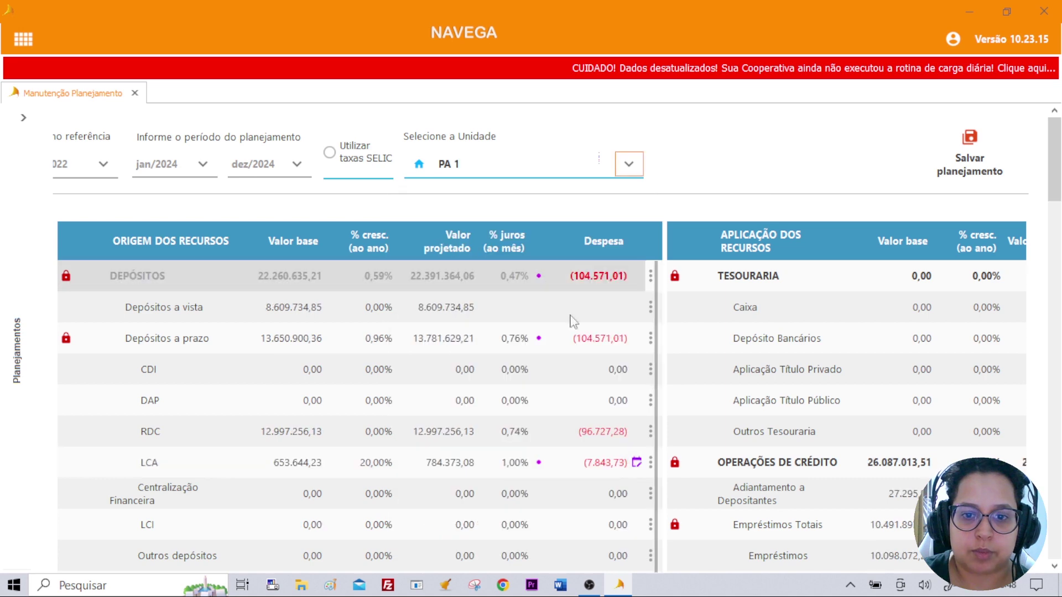
left_click(651, 464)
left_click(659, 380)
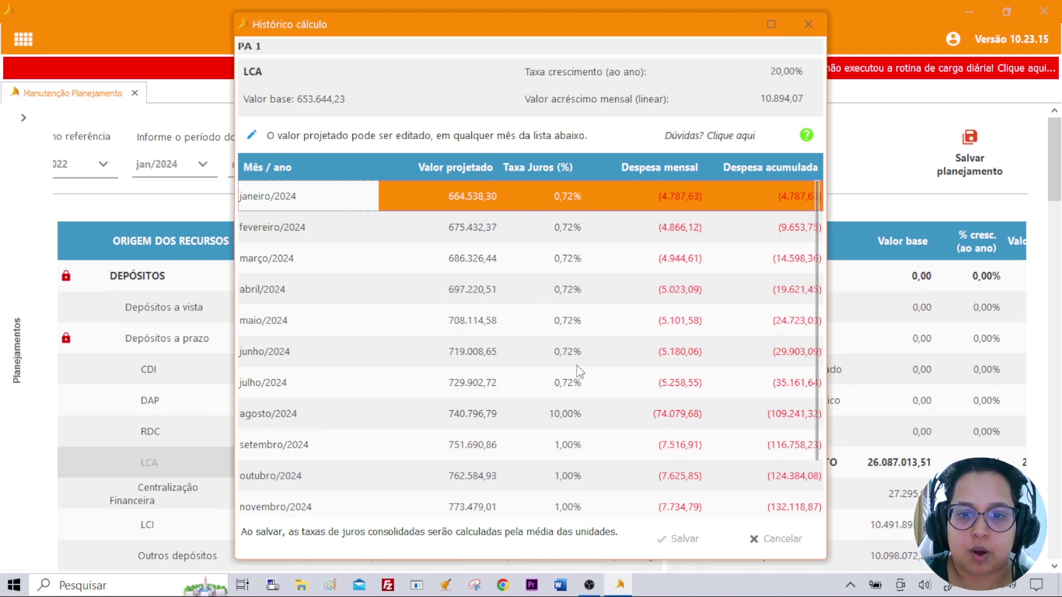
key("Escape")
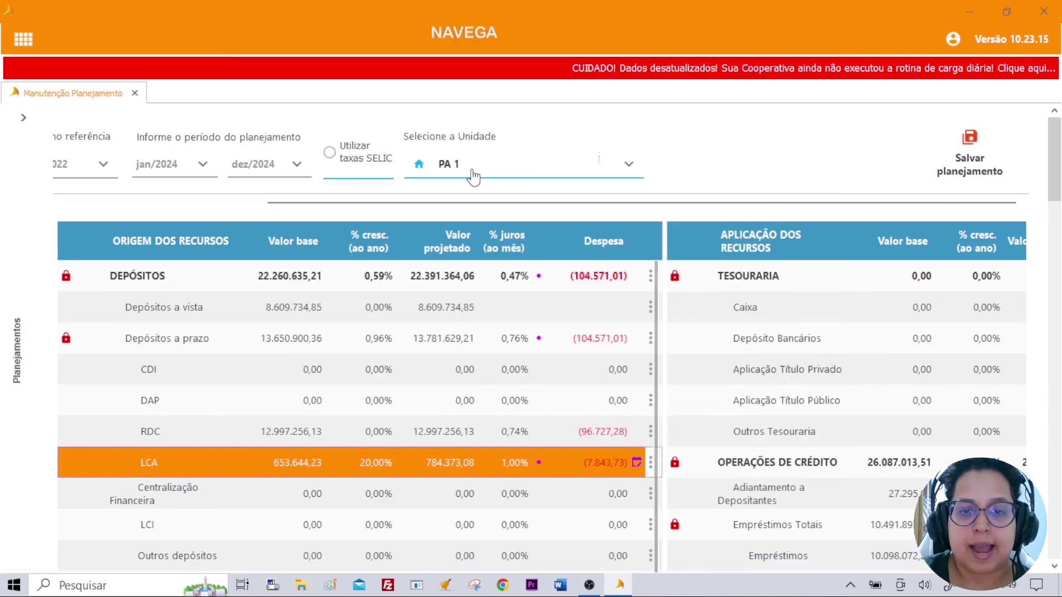
Step: Set LCA's agosto/2024 interest rate for the CONSOLIDADO unit to 1,00%, save the history, and recalculate the planning
left_click(471, 175)
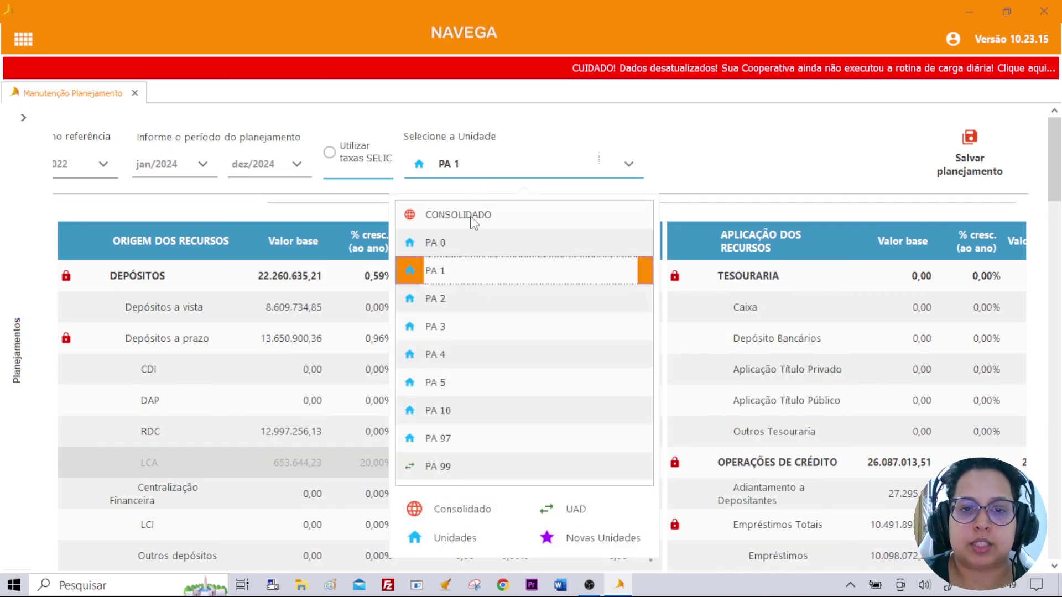
left_click(469, 216)
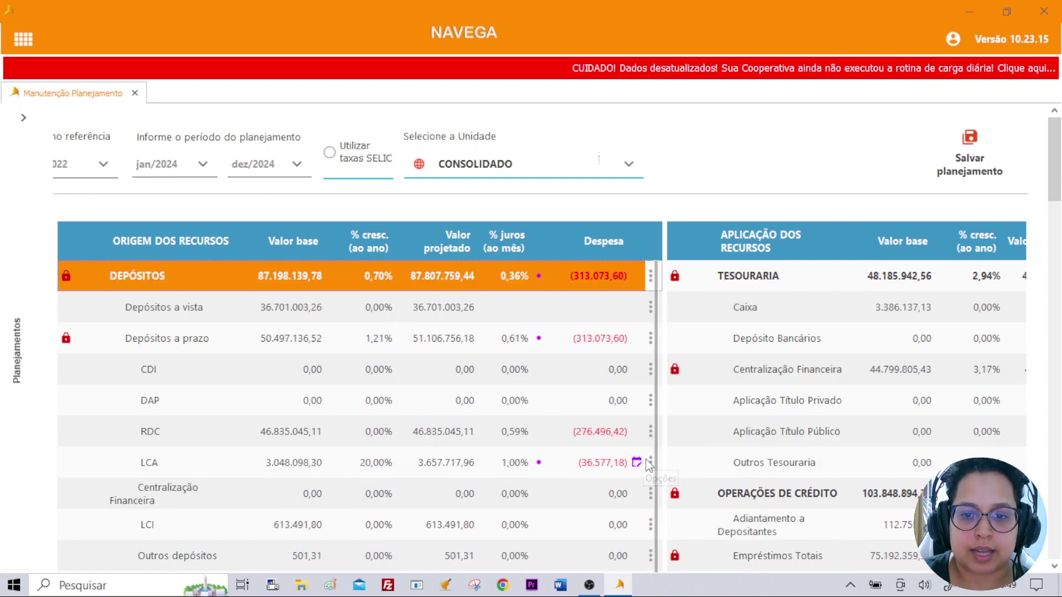
left_click(651, 463)
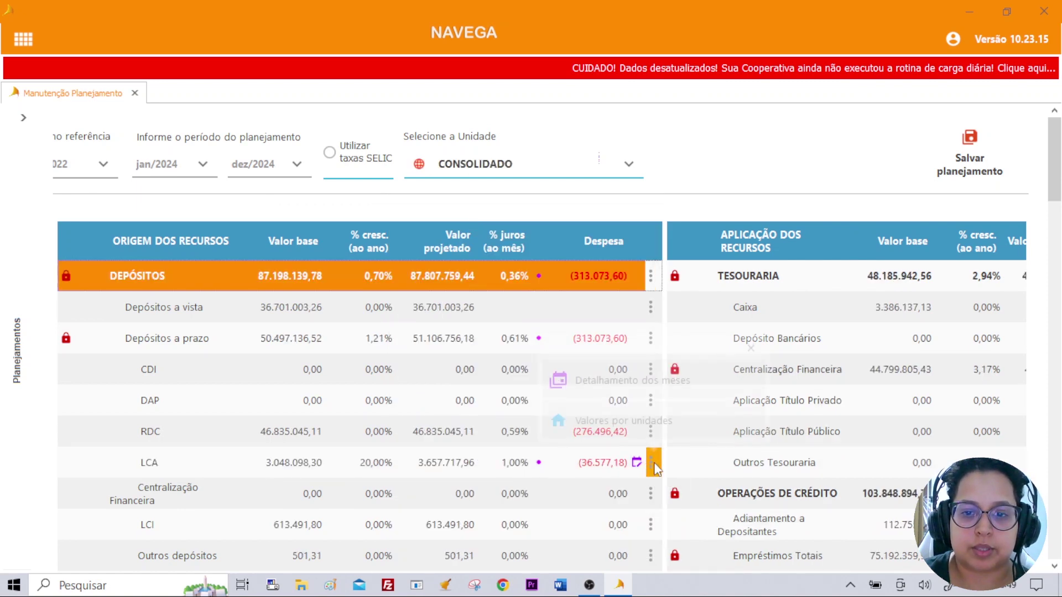
left_click(645, 391)
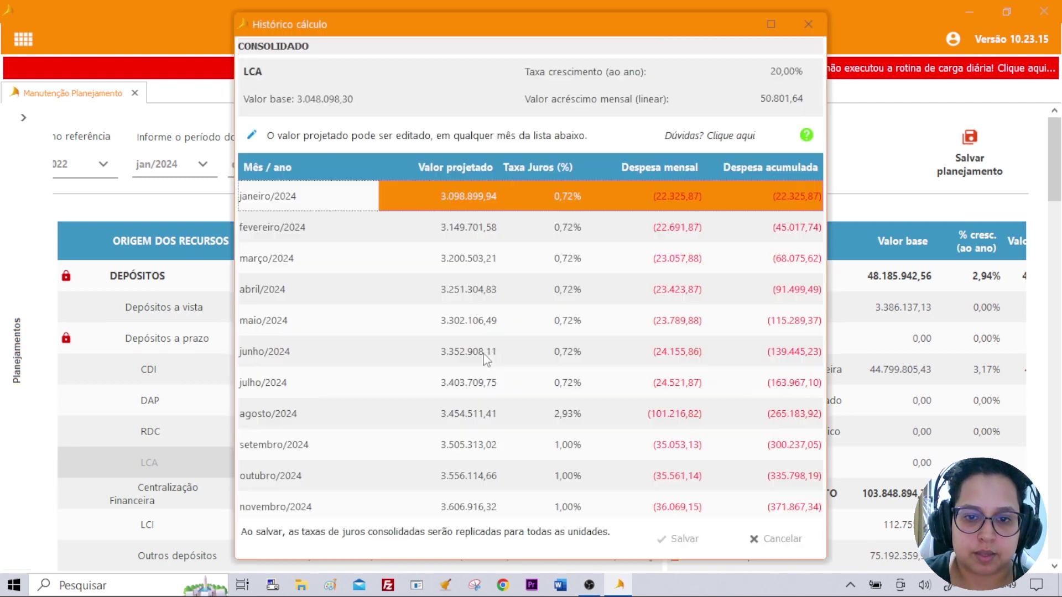
scroll(577, 384, "down", 2)
double_click(575, 355)
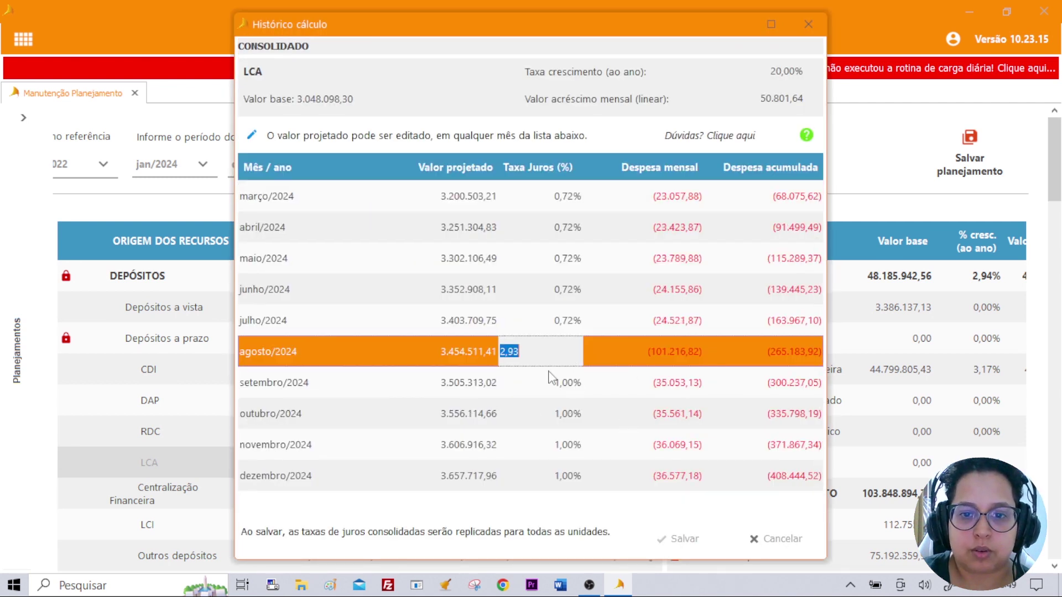
type("1")
key("Return")
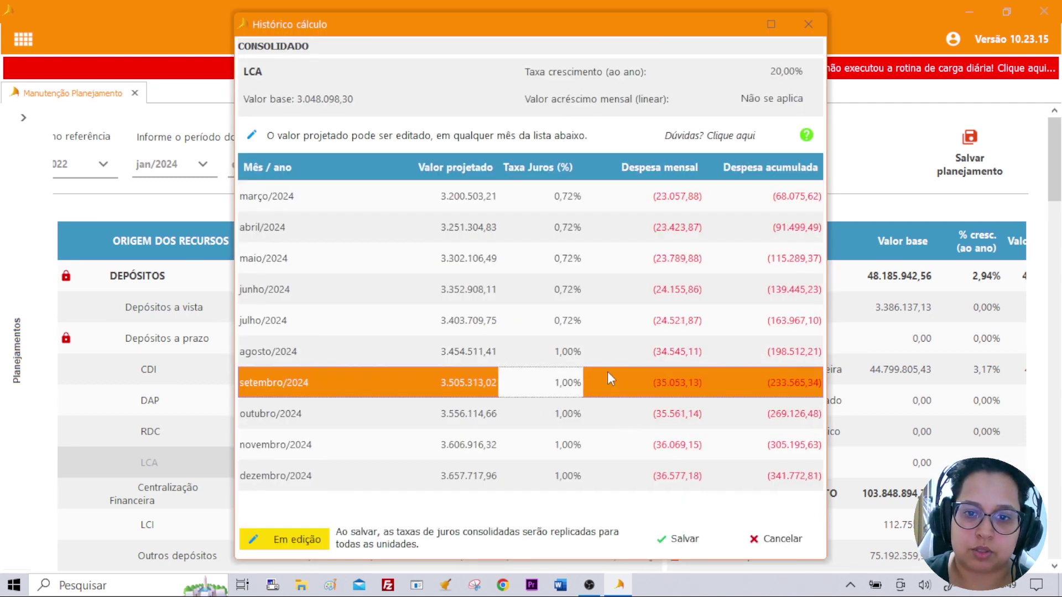
left_click(678, 544)
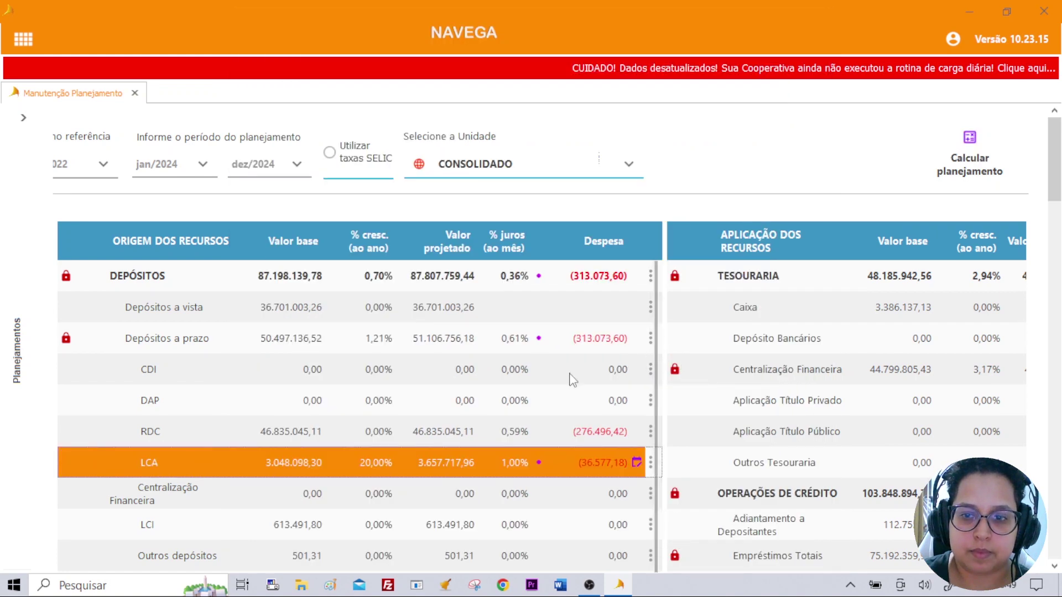
left_click(964, 157)
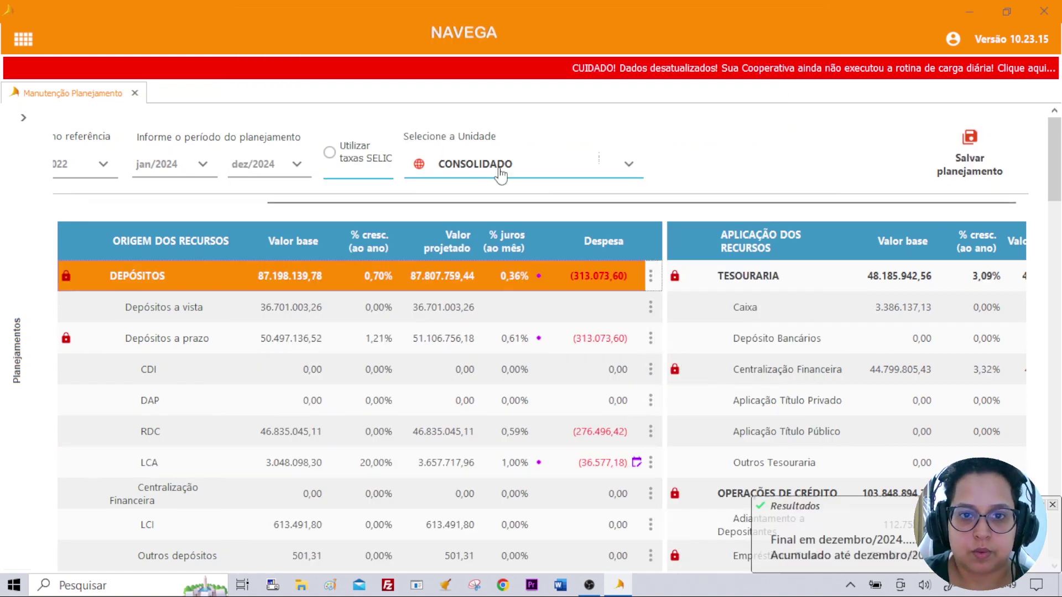
Step: Switch to unit PA 1 and check LCA's agosto/2024 interest rate in its calculation history
left_click(500, 173)
left_click(440, 271)
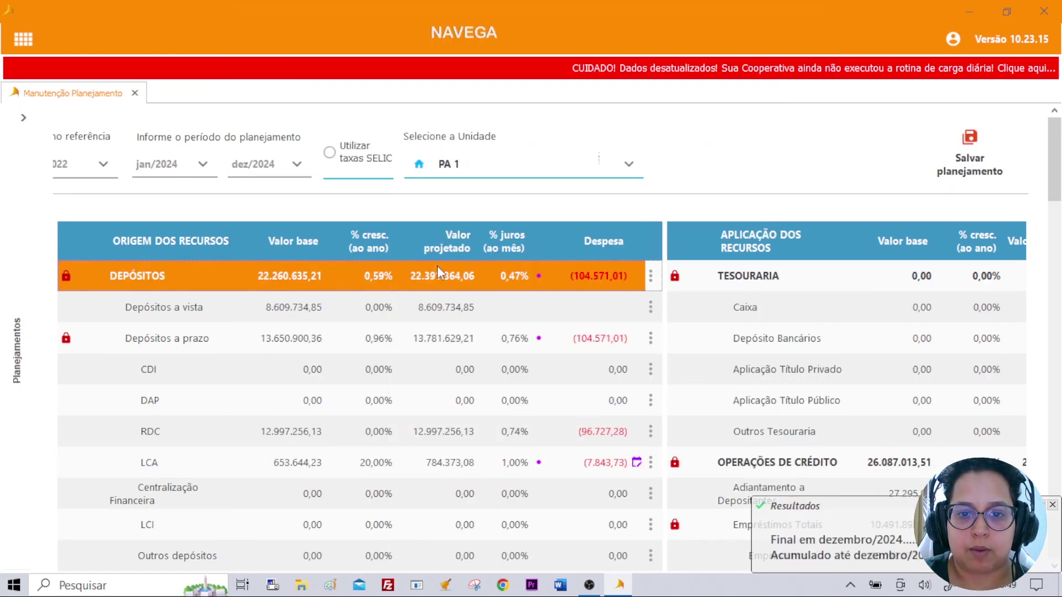
left_click(654, 463)
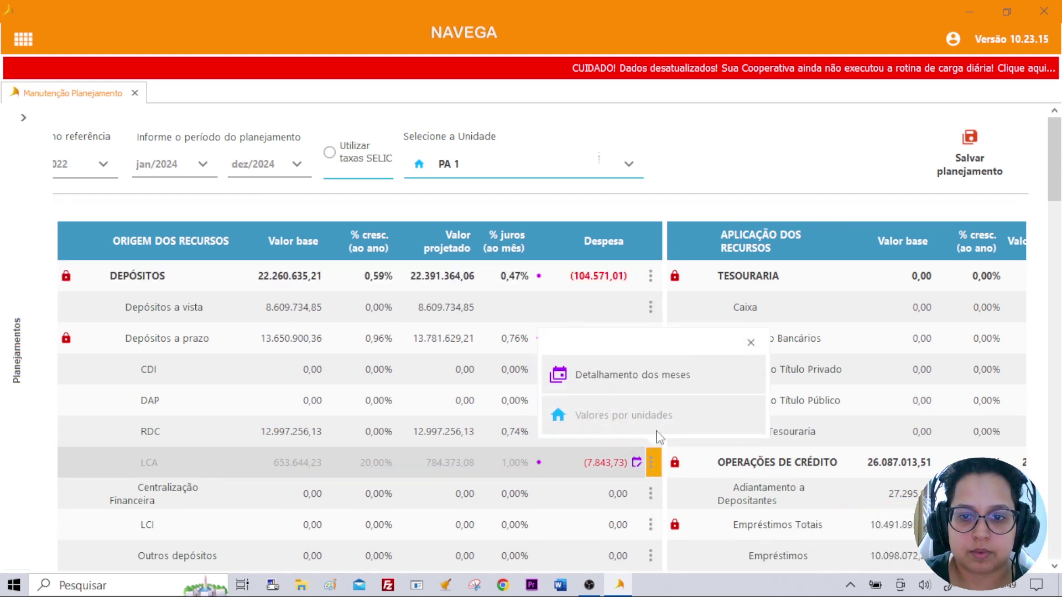
left_click(658, 382)
scroll(634, 332, "down", 2)
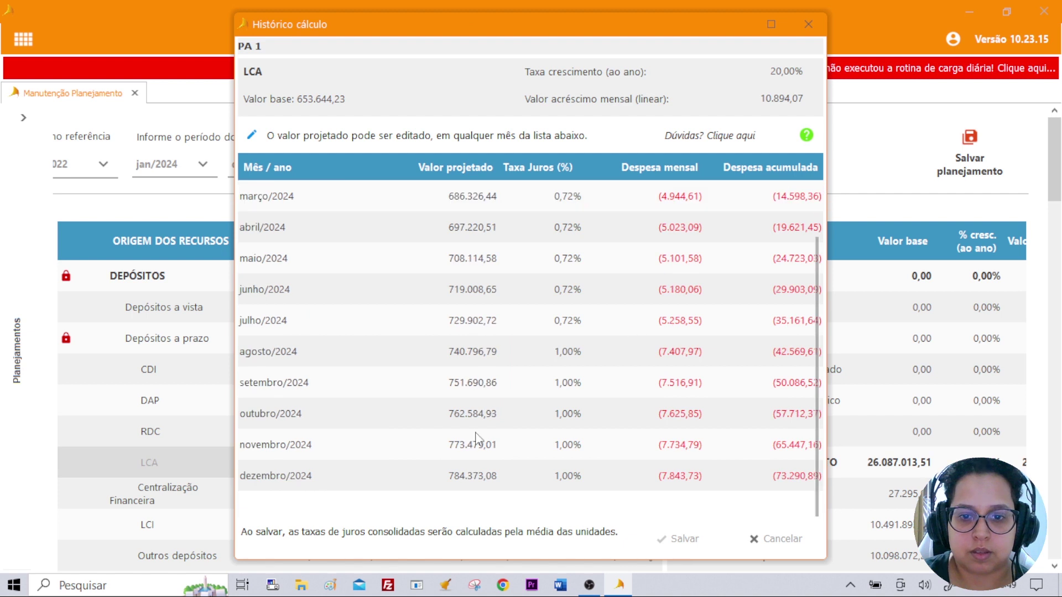
left_click(563, 353)
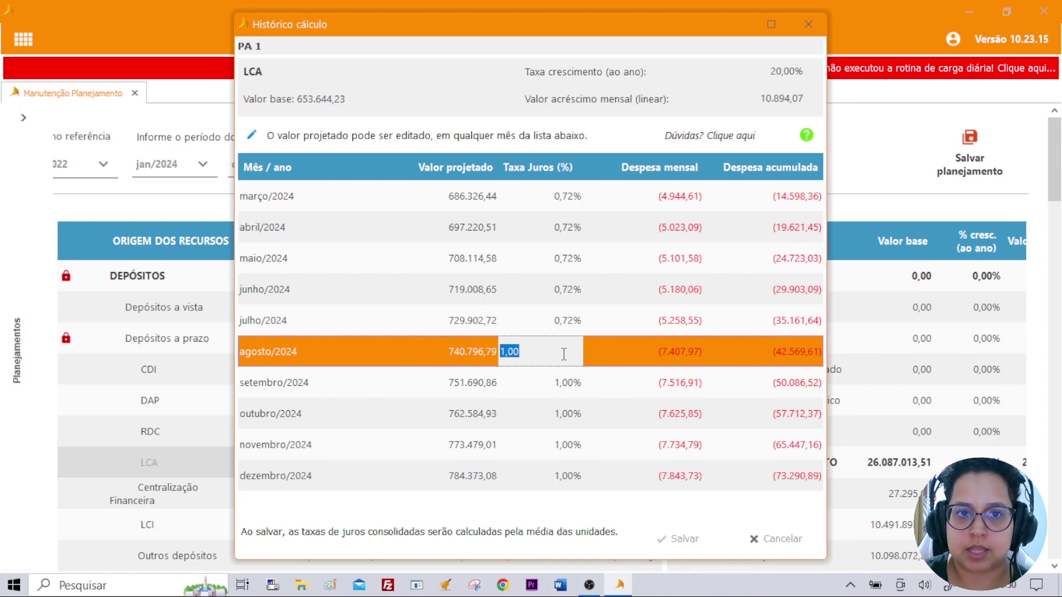
left_click_drag(352, 31, 411, 23)
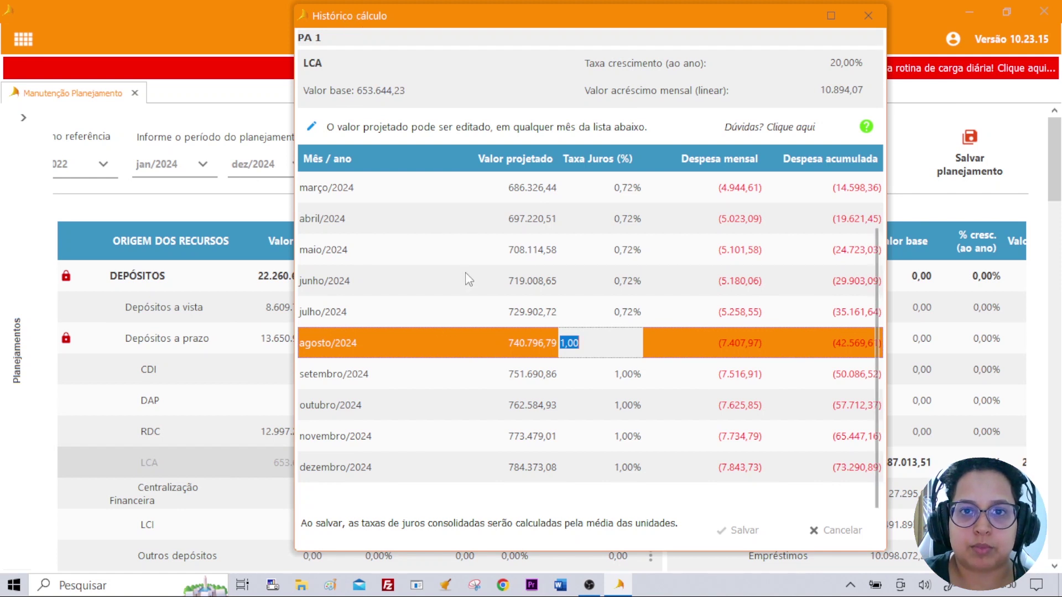
left_click_drag(377, 15, 362, 21)
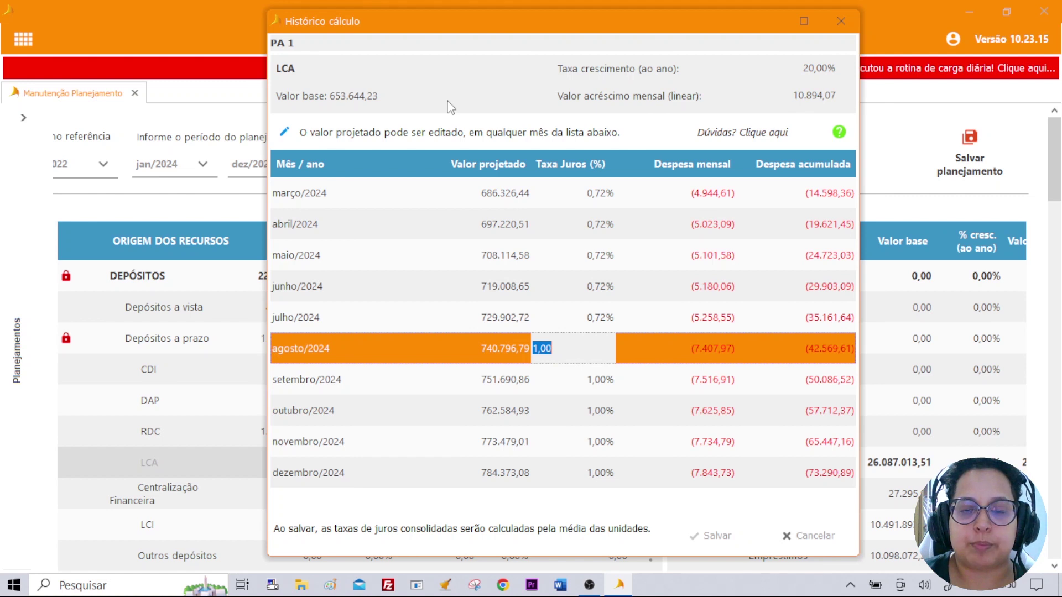
left_click_drag(375, 21, 359, 26)
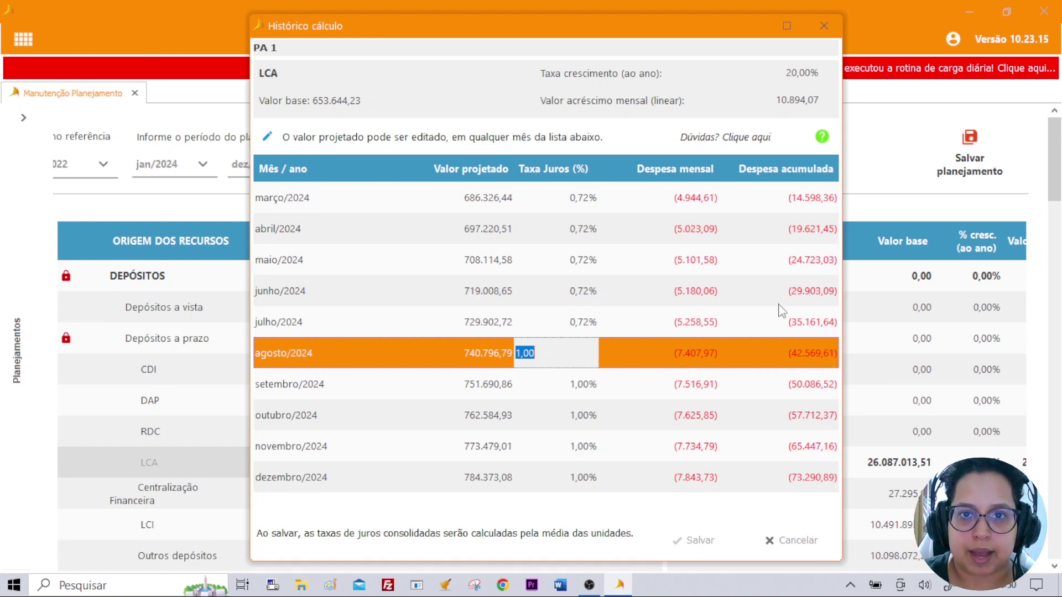
left_click_drag(310, 29, 297, 30)
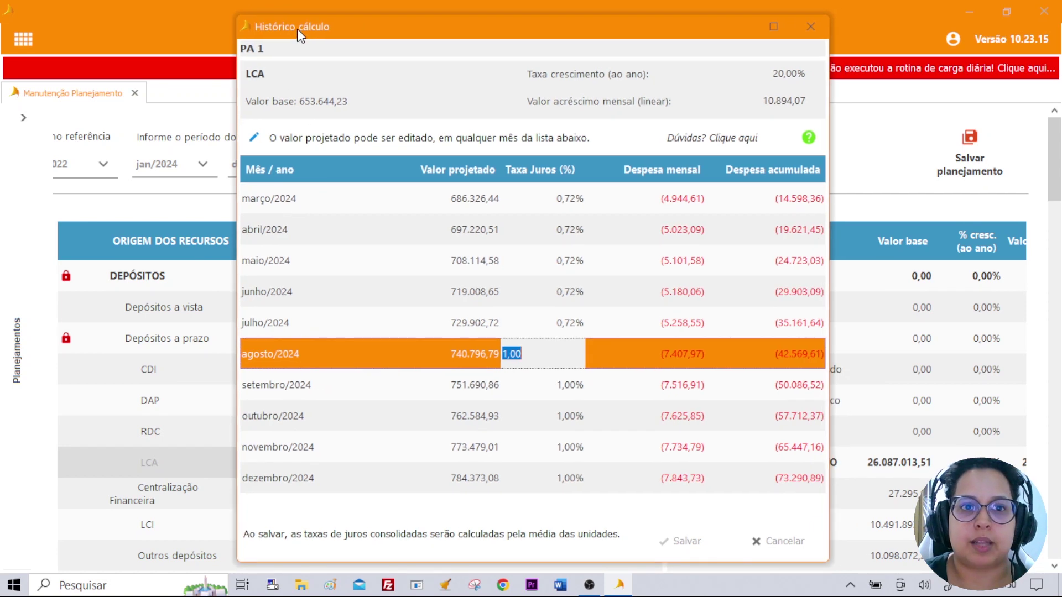